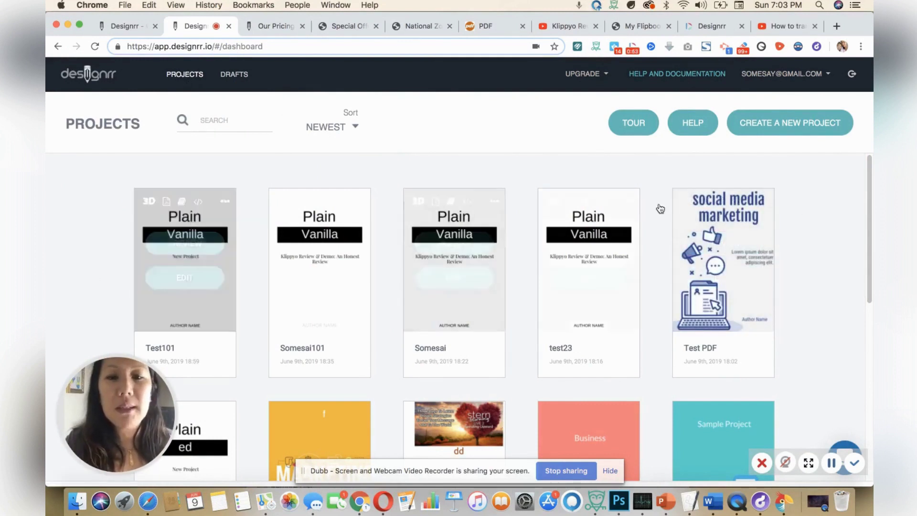
# Look over the drafts list, the YouTube transcript video and the Designrr pricing page.
pyautogui.click(234, 75)
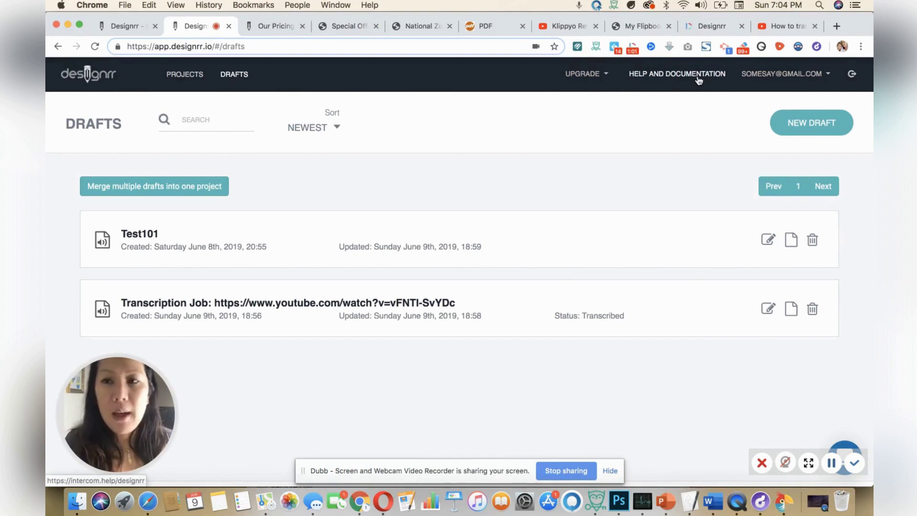
pyautogui.click(786, 26)
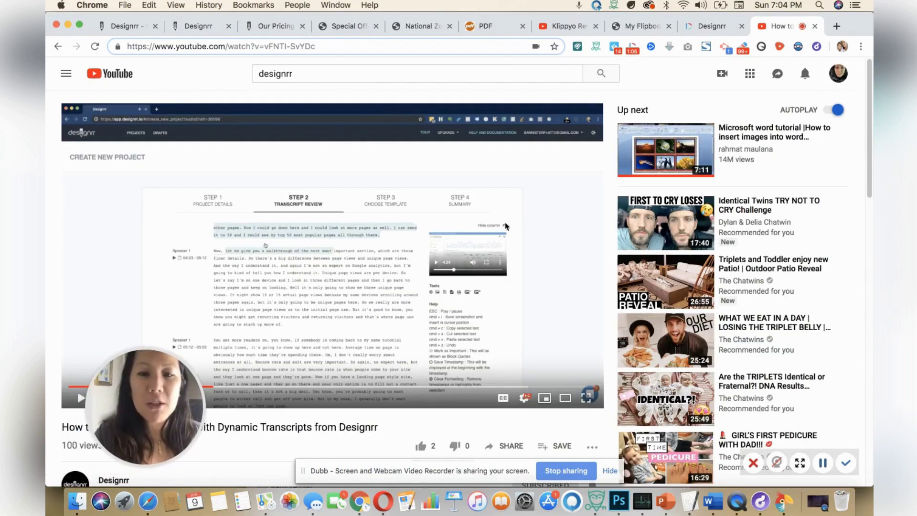
pyautogui.scroll(-3, 871, 109)
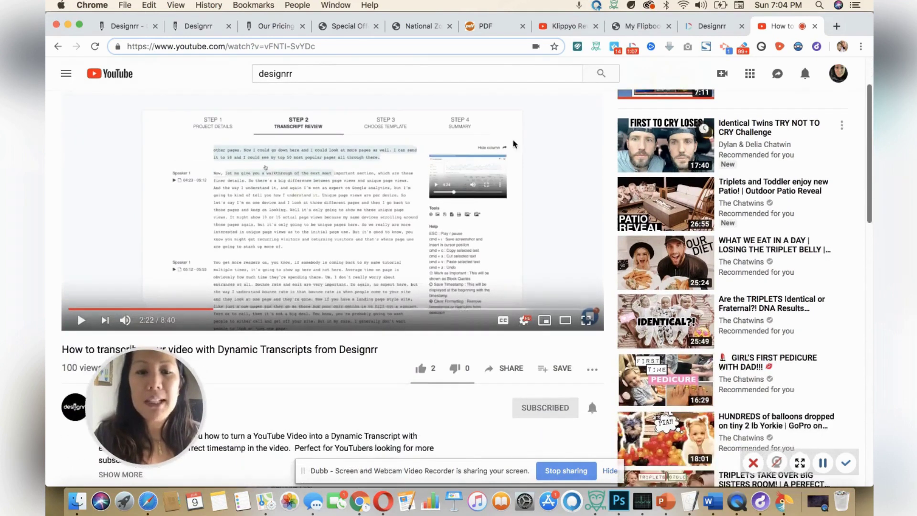
pyautogui.click(199, 26)
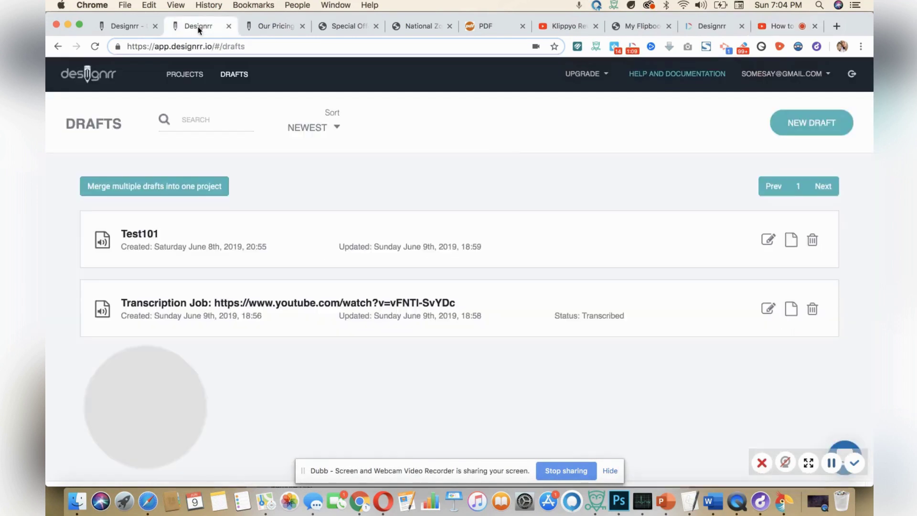
pyautogui.click(262, 26)
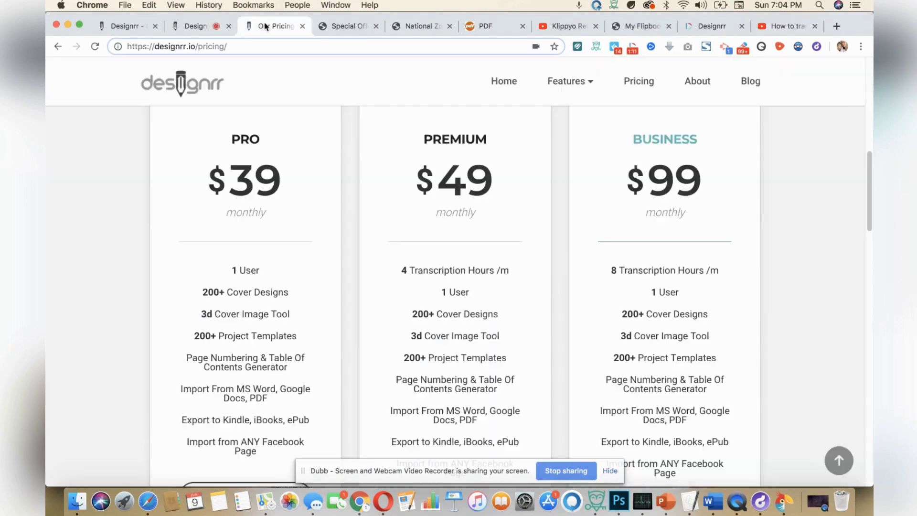
pyautogui.click(187, 27)
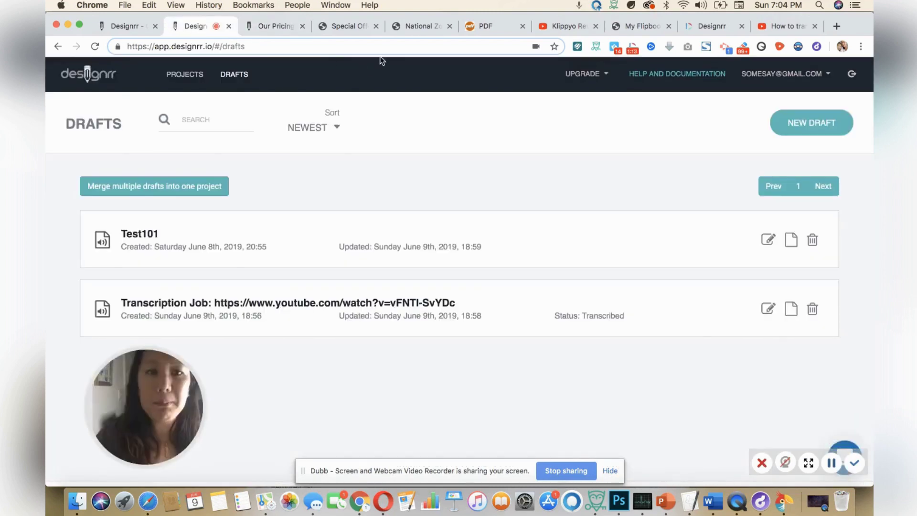
# Back on the projects dashboard, check the sort order and keep newest first.
pyautogui.click(185, 74)
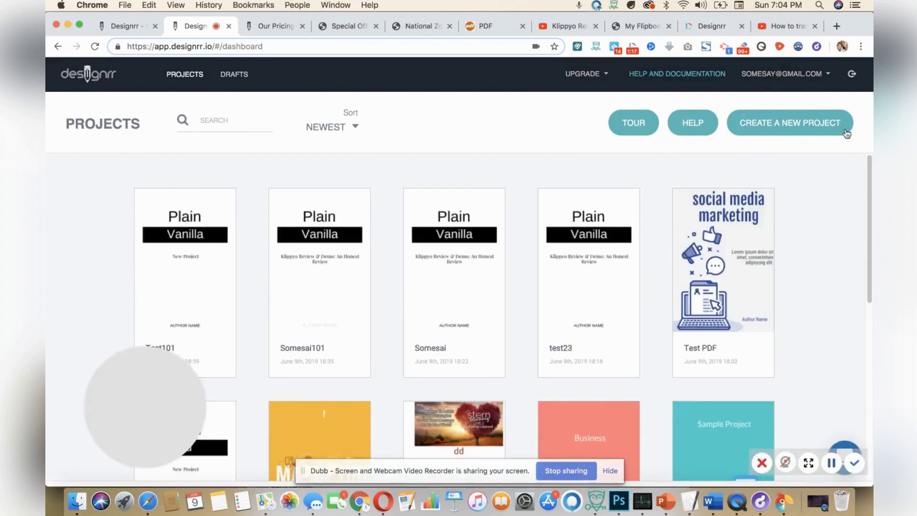
pyautogui.click(356, 128)
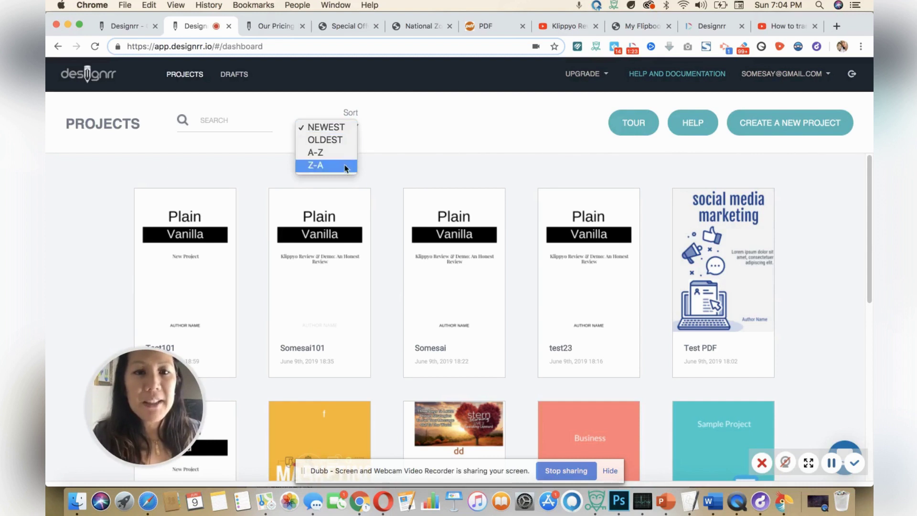
pyautogui.click(438, 137)
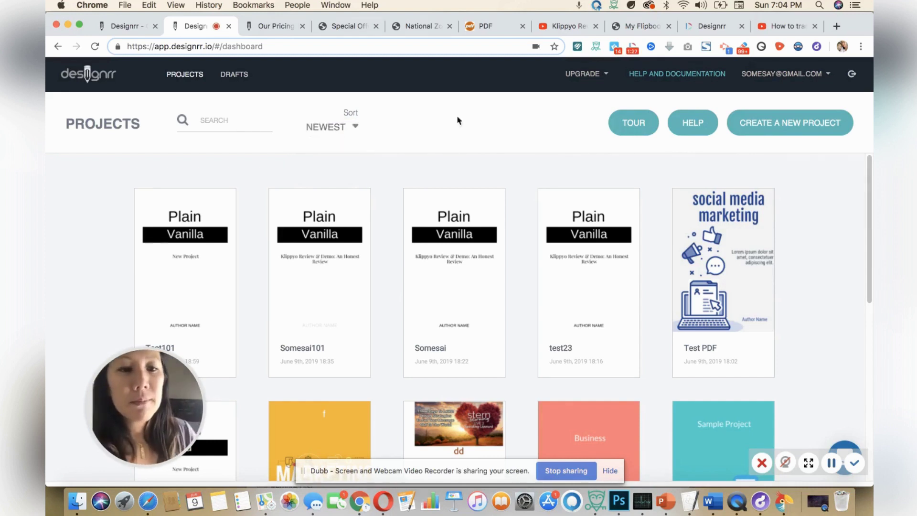
# Start a new project and scroll its import sources down to Import from Audio/Video.
pyautogui.click(811, 123)
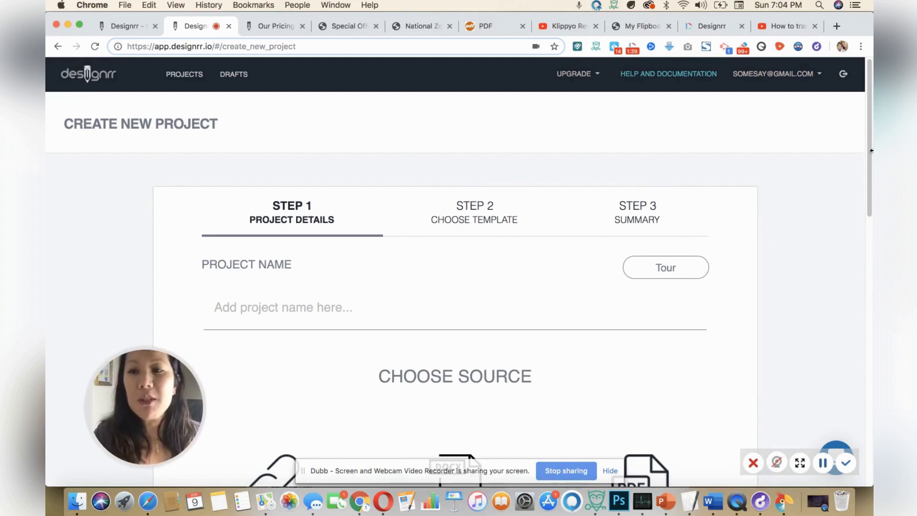
pyautogui.moveTo(869, 149); pyautogui.dragTo(871, 258)
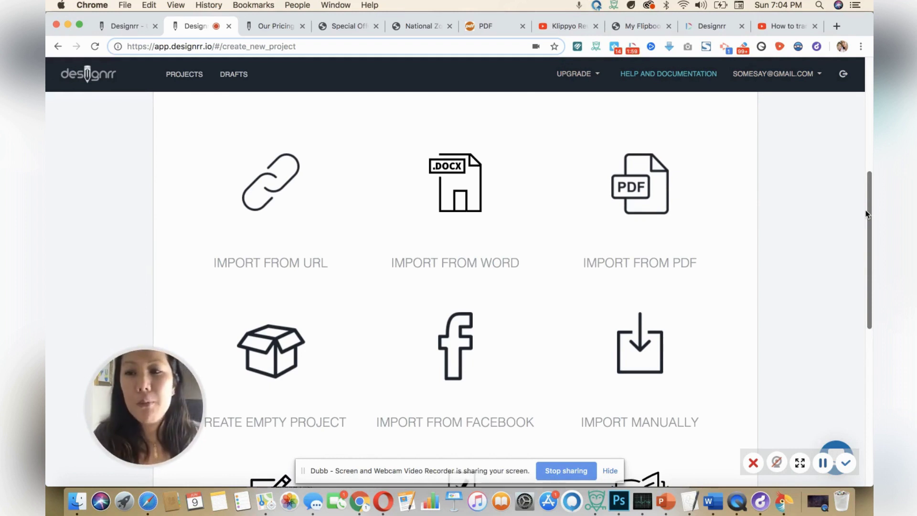
pyautogui.scroll(-2, 868, 215)
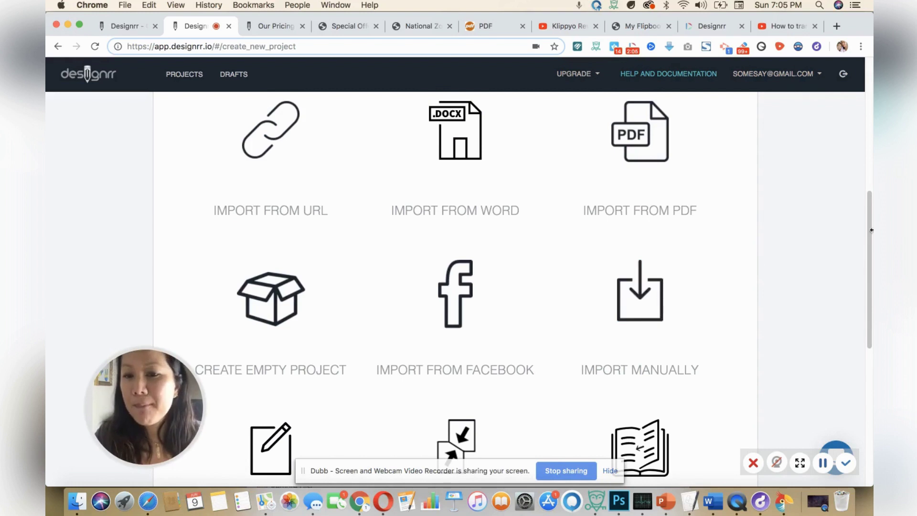
pyautogui.scroll(-10, 869, 238)
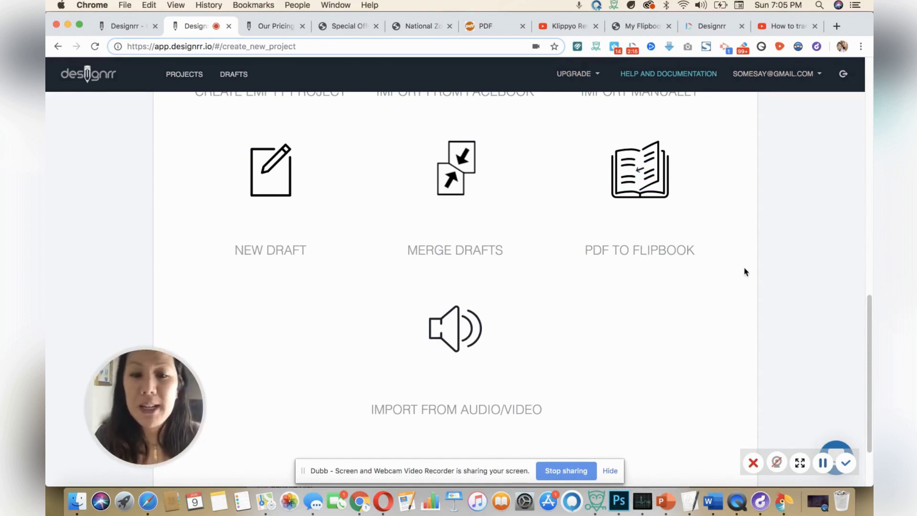
pyautogui.moveTo(868, 304); pyautogui.dragTo(868, 336)
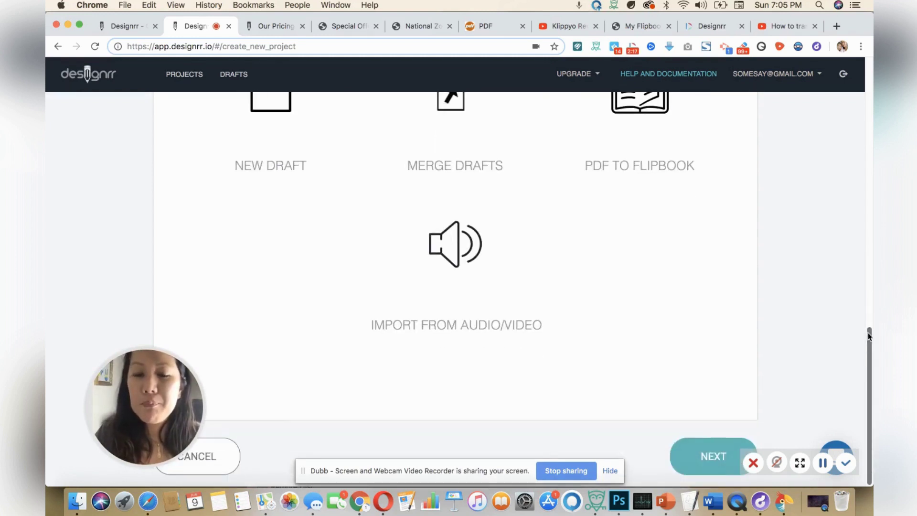
pyautogui.click(611, 470)
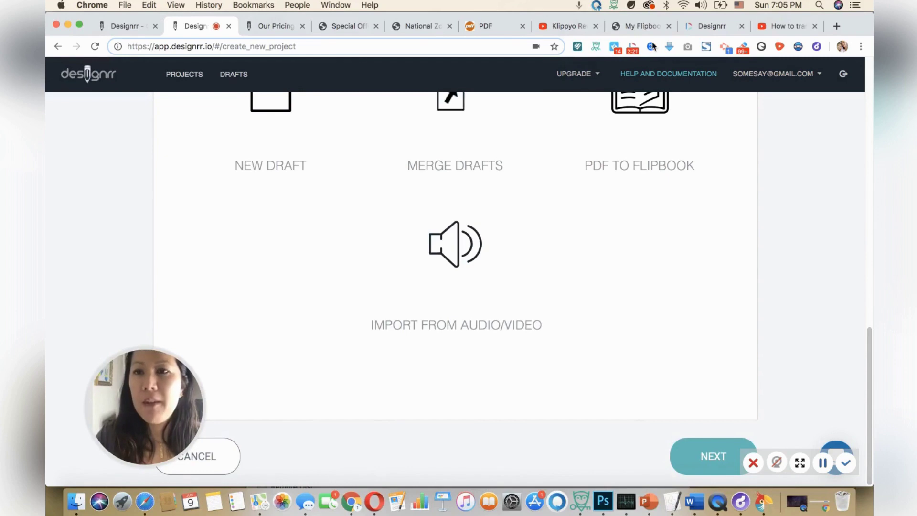
# Copy the web address of the Designrr transcript video from its YouTube tab.
pyautogui.click(577, 25)
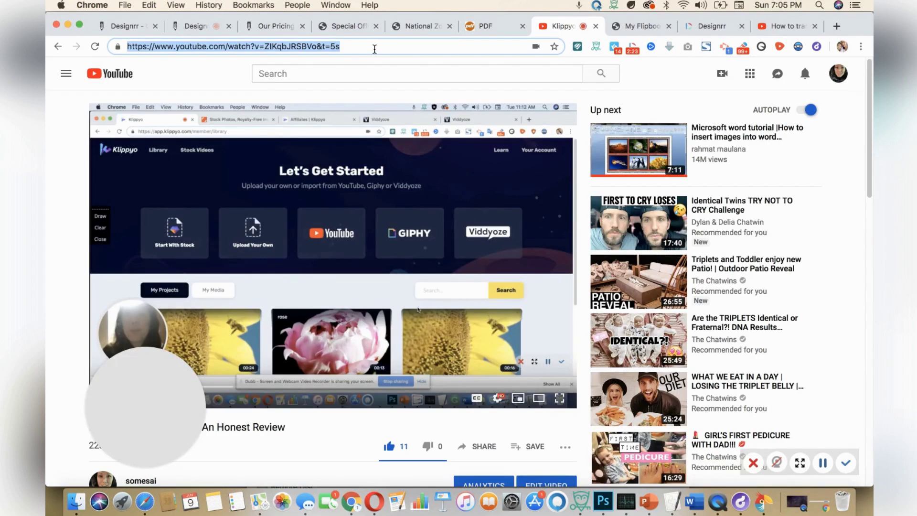
pyautogui.click(783, 26)
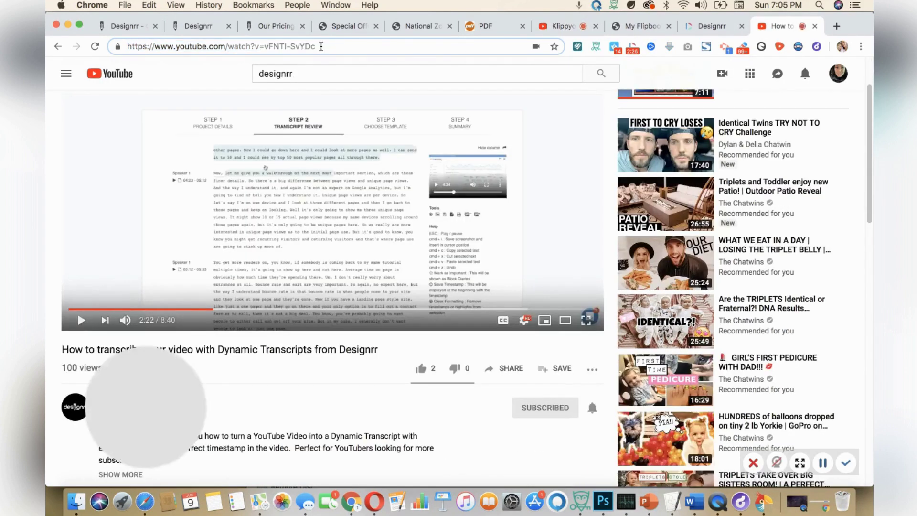
pyautogui.click(321, 48)
pyautogui.press('super+c')
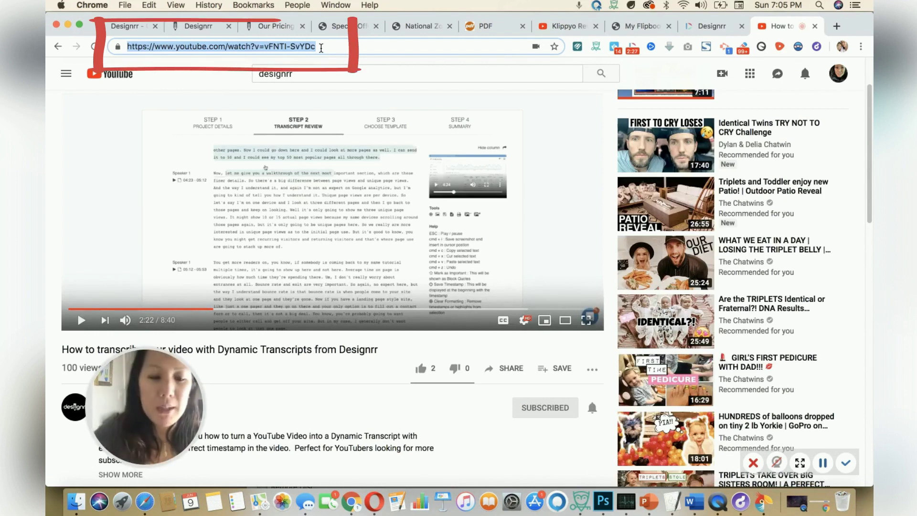
# Start an audio/video import titled 'Test Project 25' and paste the YouTube link as the file link.
pyautogui.click(191, 26)
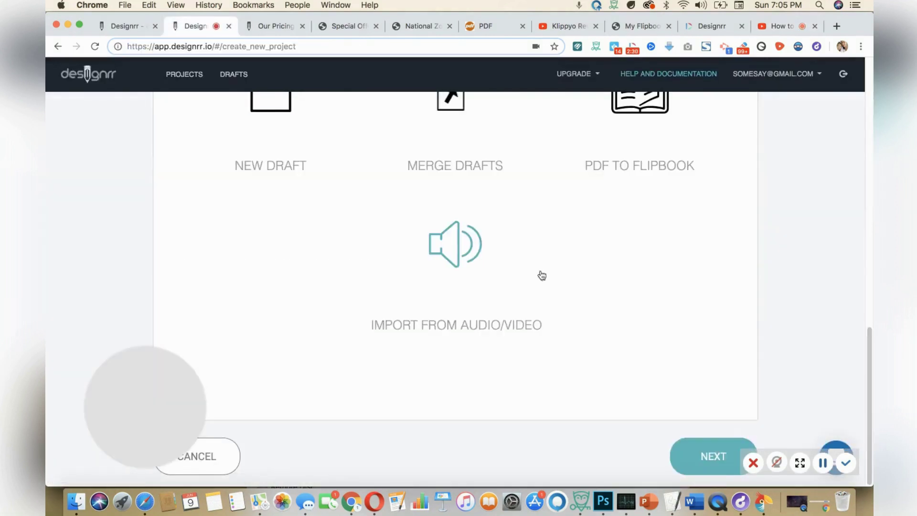
pyautogui.click(475, 249)
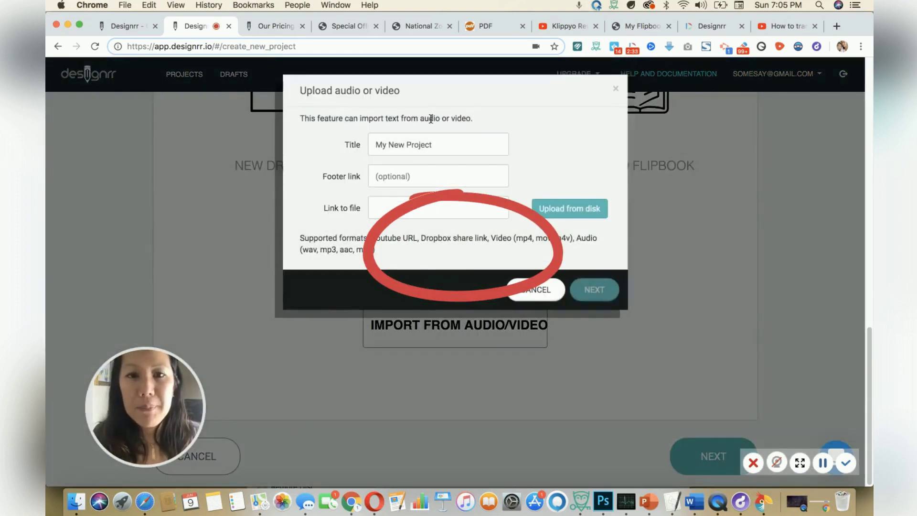
pyautogui.moveTo(443, 144); pyautogui.dragTo(347, 131)
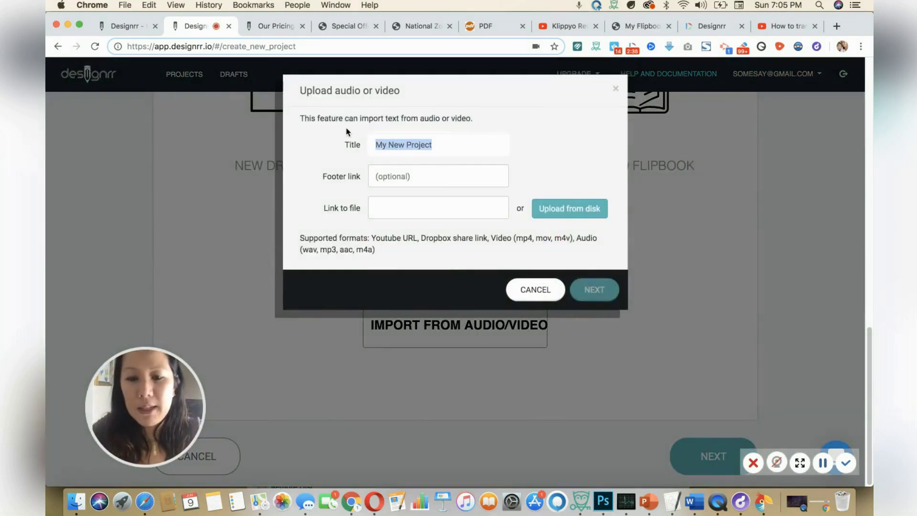
pyautogui.write('Test')
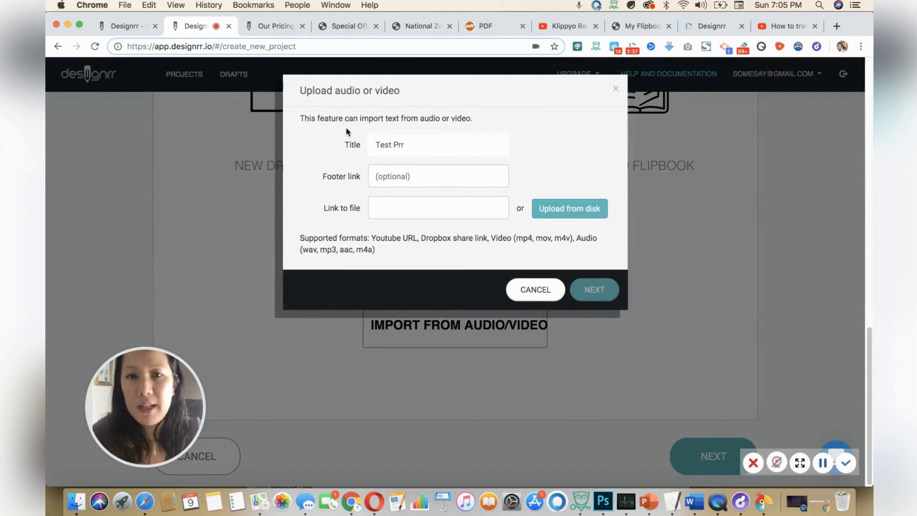
pyautogui.write(' Project 25')
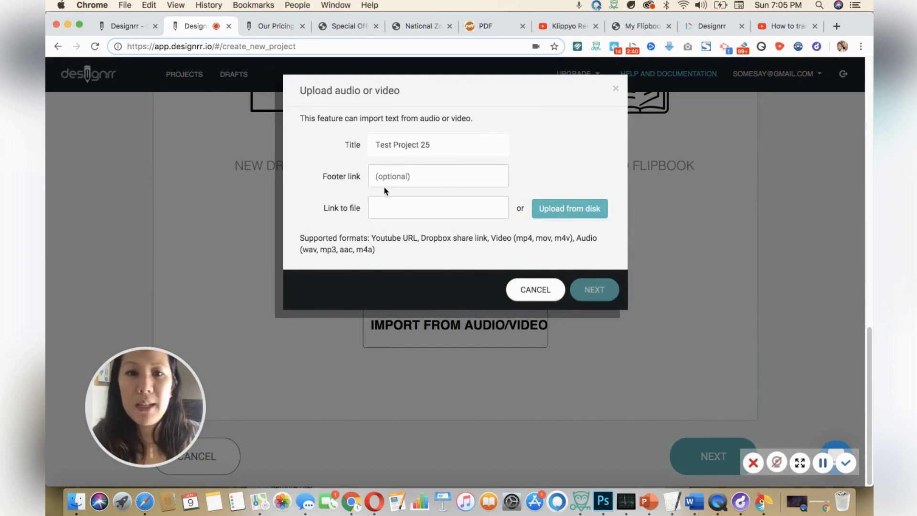
pyautogui.click(387, 206)
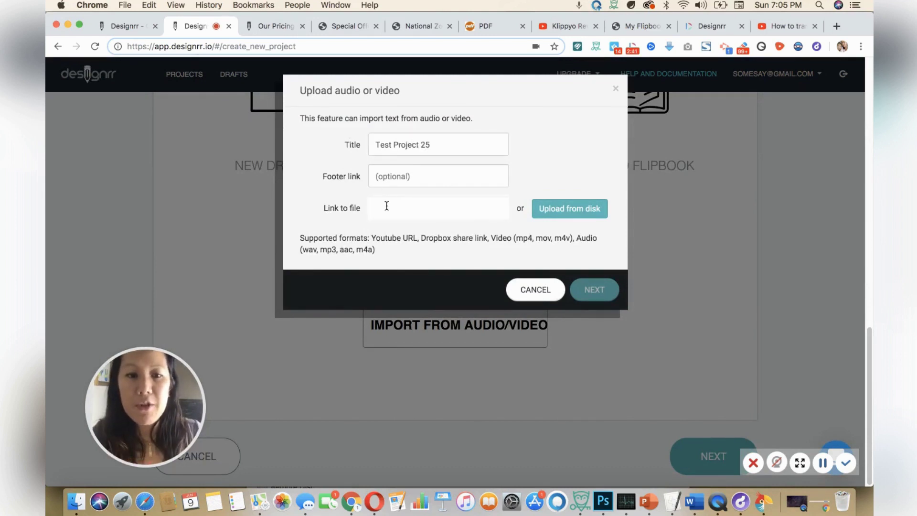
pyautogui.press('super+v')
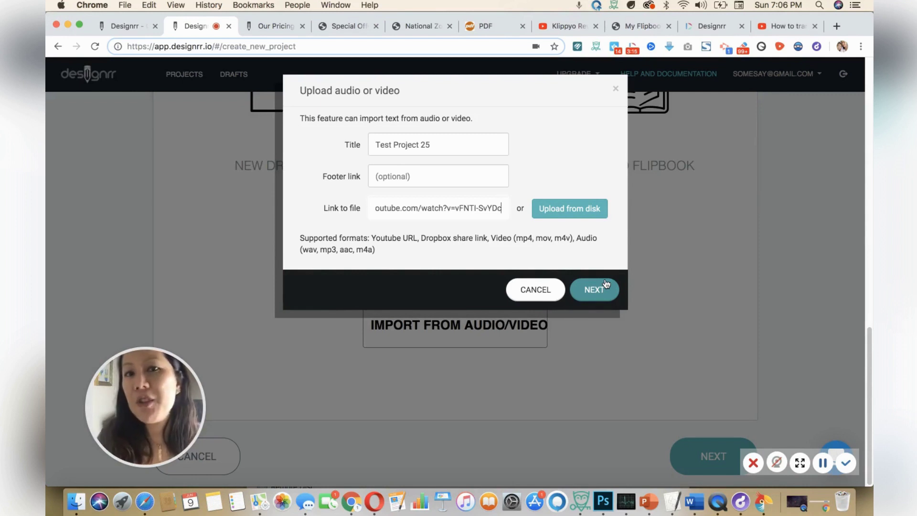
# Submit the YouTube link, wait for the 08:41 video upload summary, and start transcription.
pyautogui.click(600, 288)
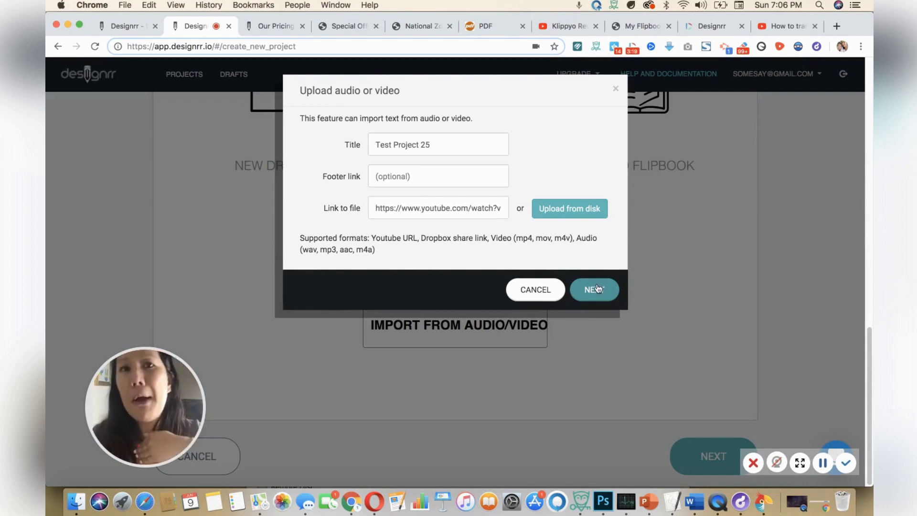
pyautogui.click(597, 288)
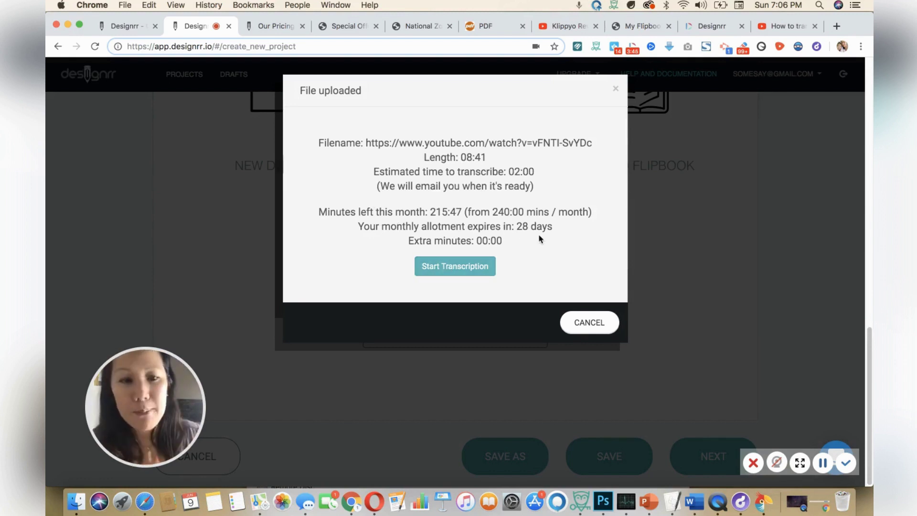
pyautogui.click(479, 266)
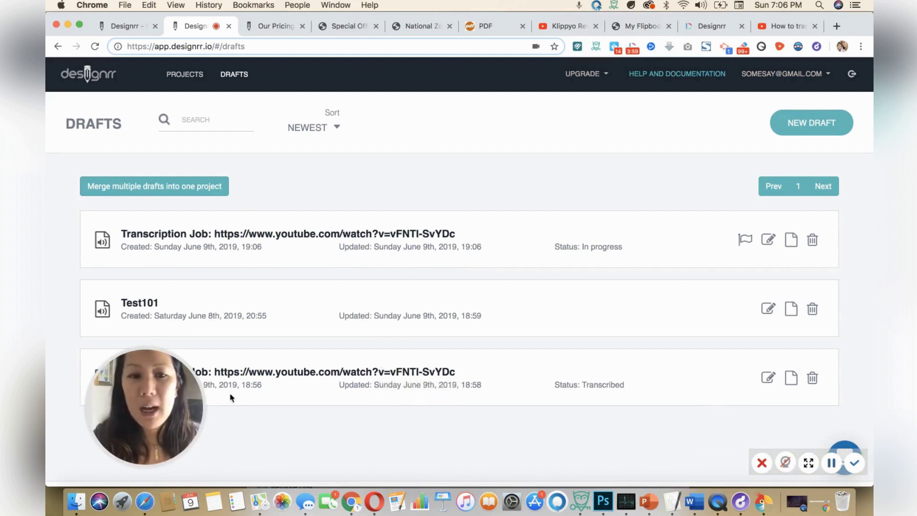
# Delete the Test101 draft, then open the already transcribed YouTube draft.
pyautogui.moveTo(170, 380); pyautogui.dragTo(782, 391)
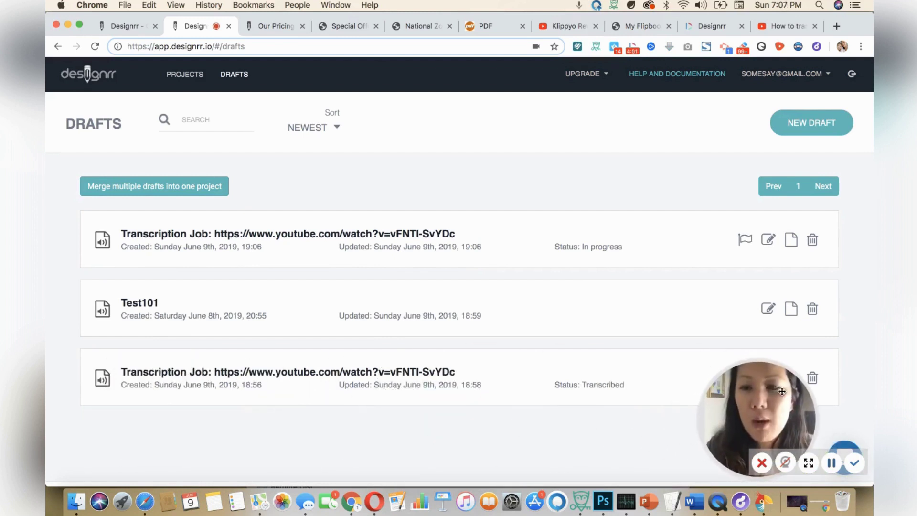
pyautogui.moveTo(711, 390); pyautogui.dragTo(572, 417)
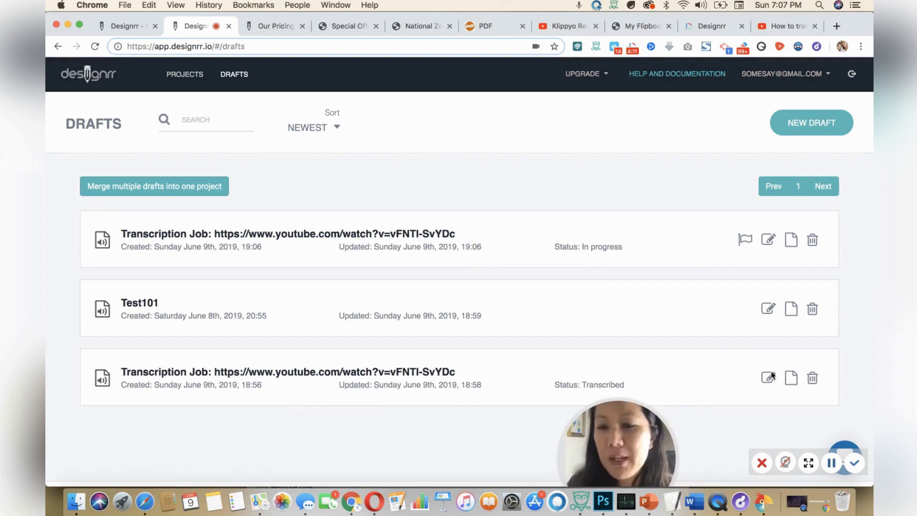
pyautogui.click(812, 310)
pyautogui.click(426, 252)
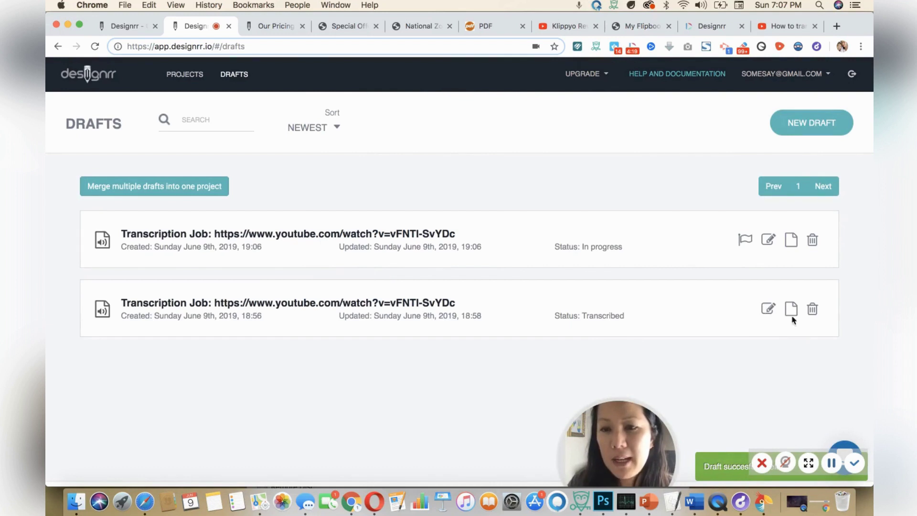
pyautogui.click(263, 312)
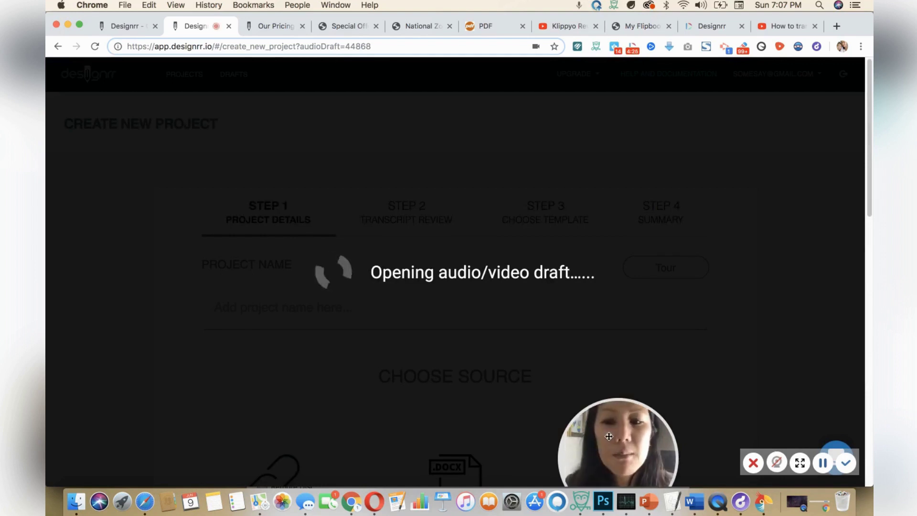
# Delete the screenshots beside the drafts-tab sentence and the template paragraph.
pyautogui.moveTo(601, 435); pyautogui.dragTo(115, 394)
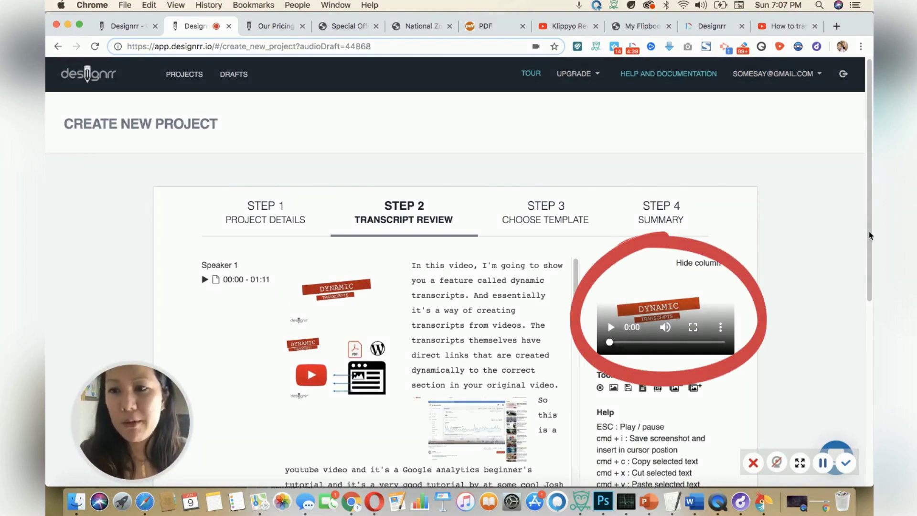
pyautogui.moveTo(870, 238)
pyautogui.mouseDown()
pyautogui.moveTo(872, 357)
pyautogui.moveTo(867, 315)
pyautogui.mouseUp()
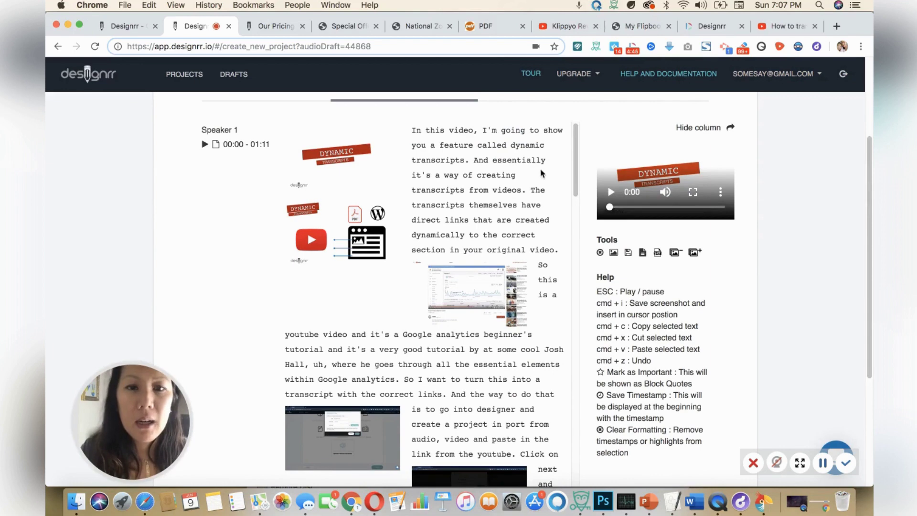
pyautogui.scroll(-5, 559, 201)
pyautogui.scroll(4, 540, 229)
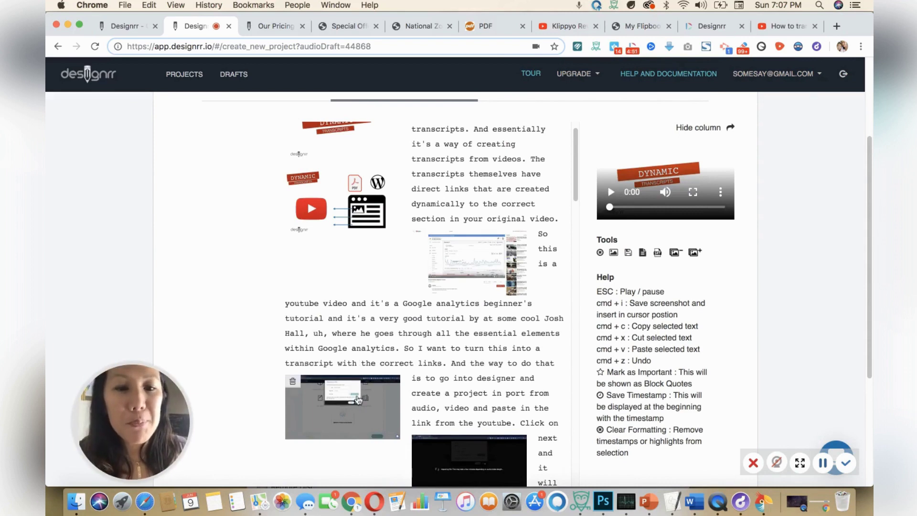
pyautogui.scroll(-10, 556, 210)
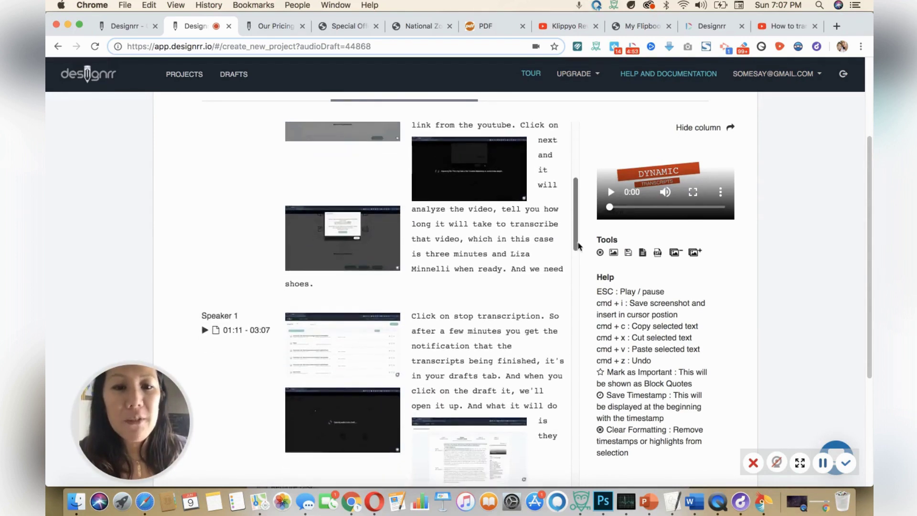
pyautogui.scroll(-5, 581, 272)
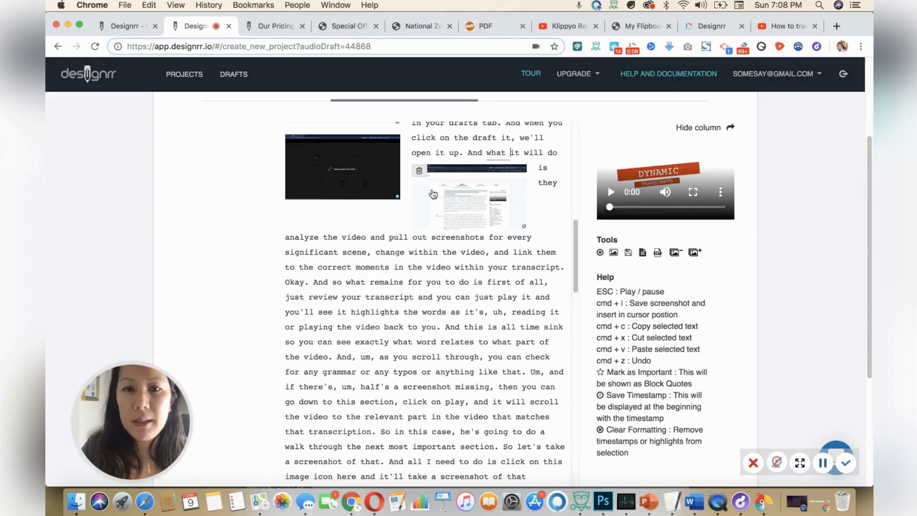
pyautogui.click(419, 170)
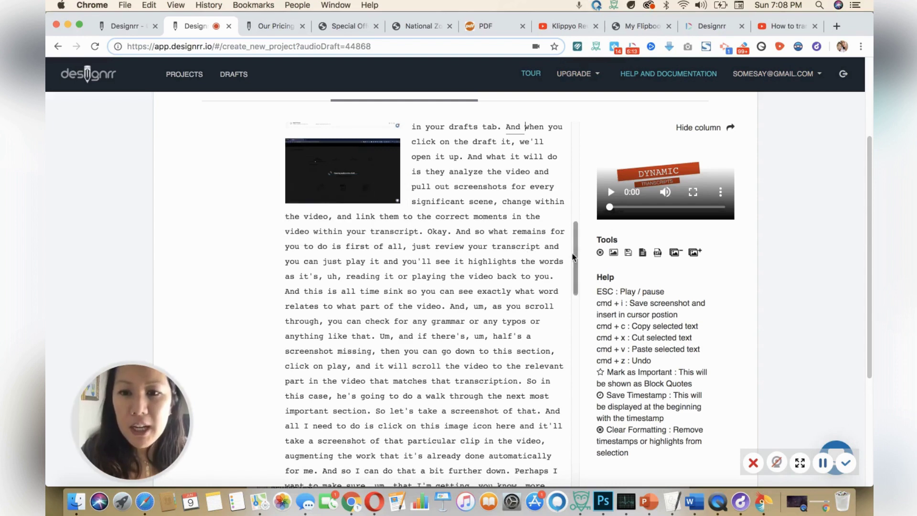
pyautogui.moveTo(576, 256); pyautogui.dragTo(576, 330)
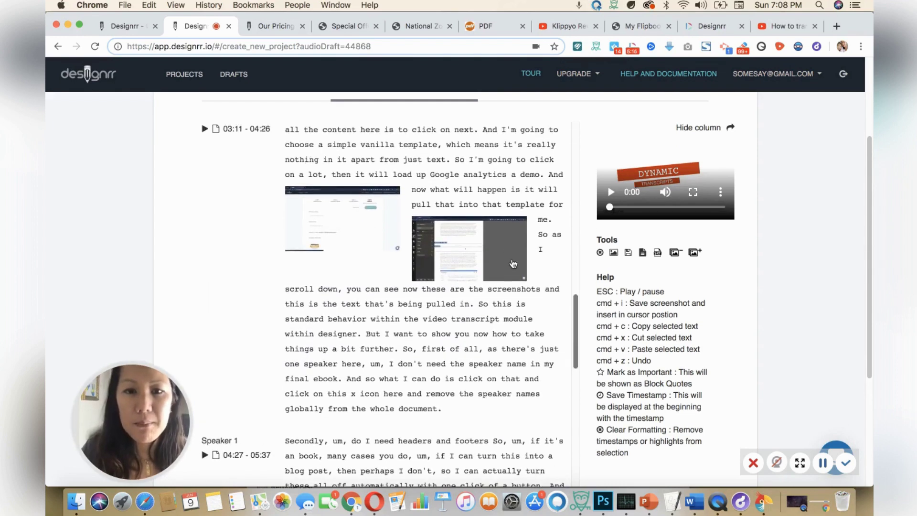
pyautogui.click(419, 223)
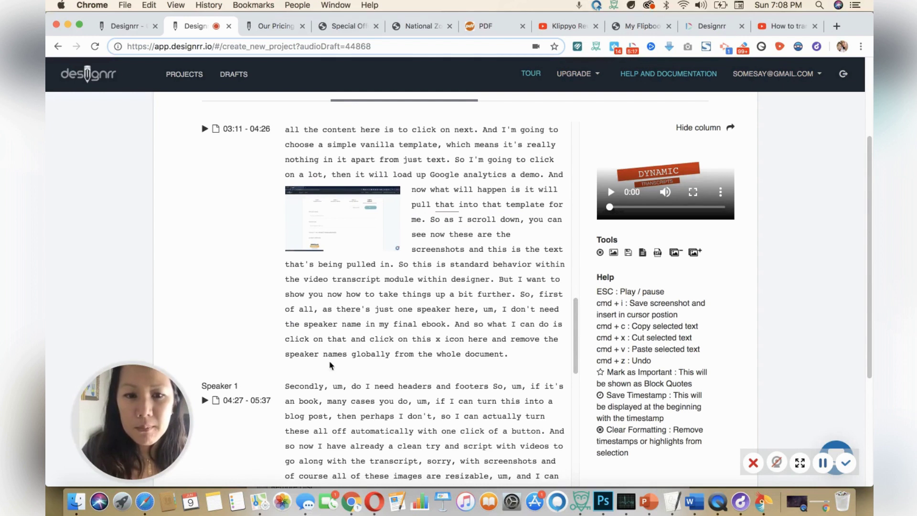
# Trim the 'Secondly, um,' filler so the paragraph begins 'Do I need headers and footers'.
pyautogui.click(313, 387)
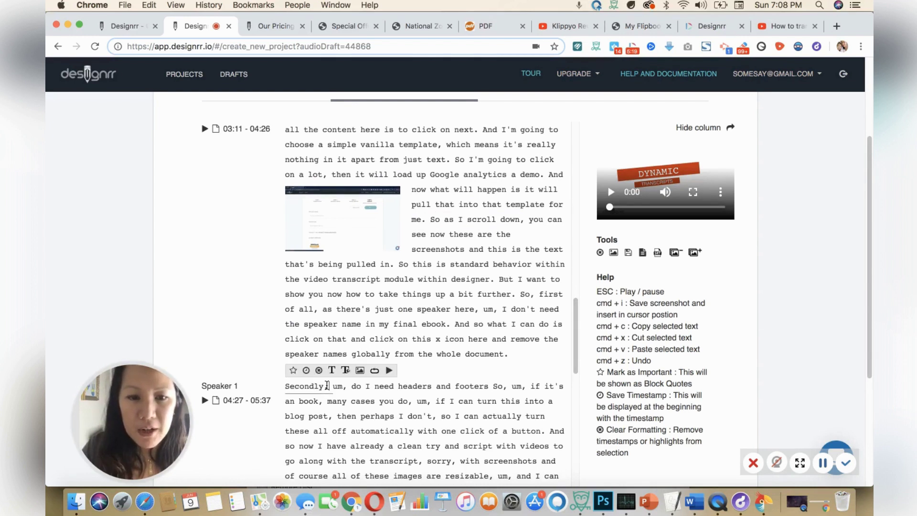
pyautogui.moveTo(327, 385); pyautogui.dragTo(282, 384)
pyautogui.press('BackSpace')
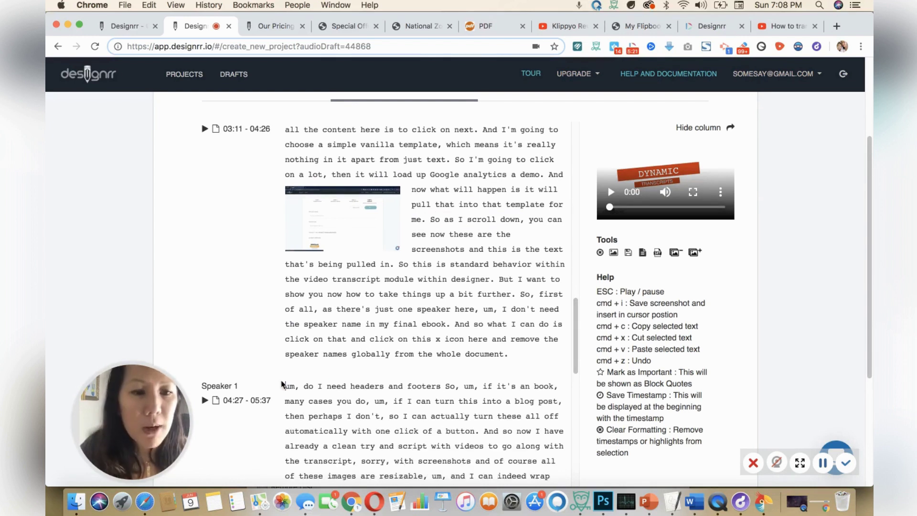
pyautogui.moveTo(303, 384); pyautogui.dragTo(284, 385)
pyautogui.click(315, 385)
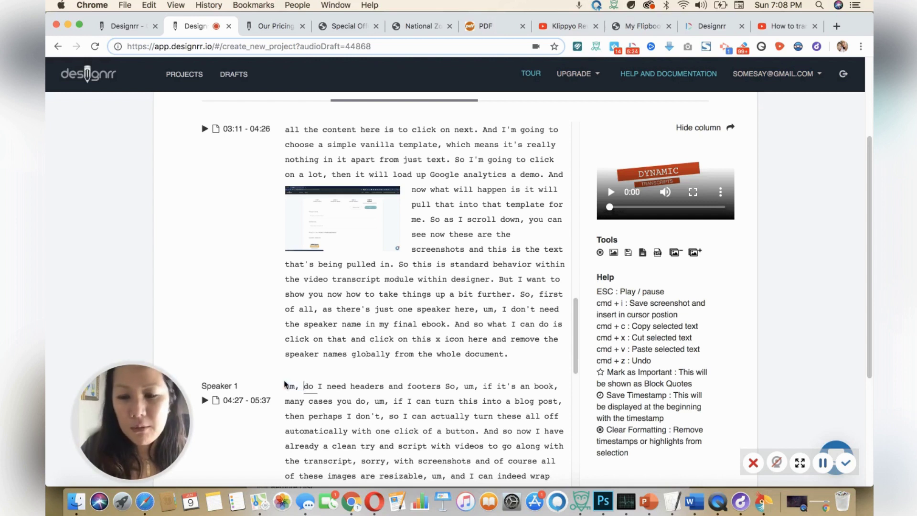
pyautogui.click(310, 385)
pyautogui.moveTo(309, 385); pyautogui.dragTo(270, 386)
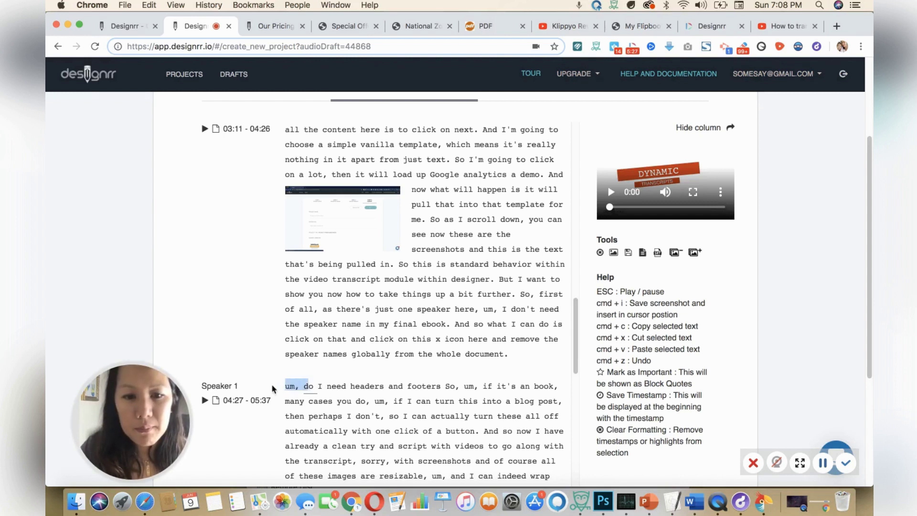
pyautogui.write('D')
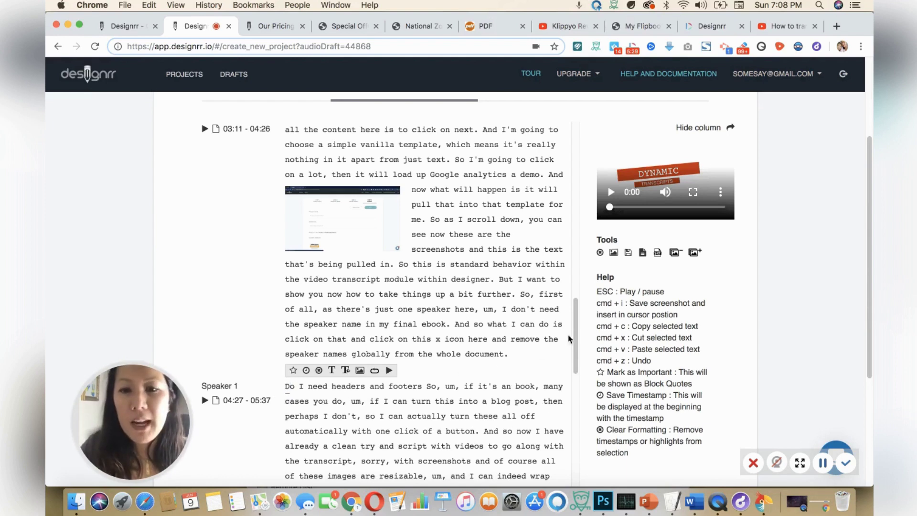
# Select the 04:27 Speaker 1 paragraph and insert a video screenshot beside it.
pyautogui.moveTo(575, 335); pyautogui.dragTo(564, 439)
pyautogui.scroll(10, 379, 338)
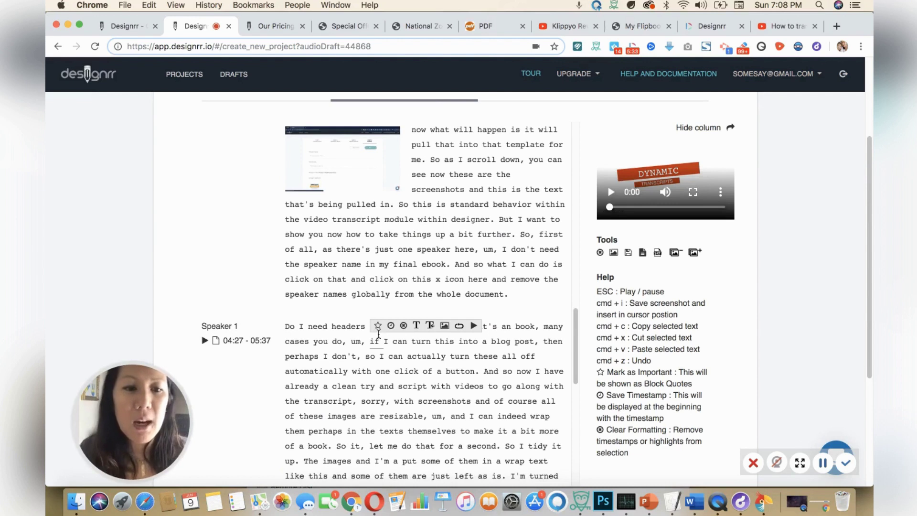
pyautogui.click(328, 326)
pyautogui.click(287, 324)
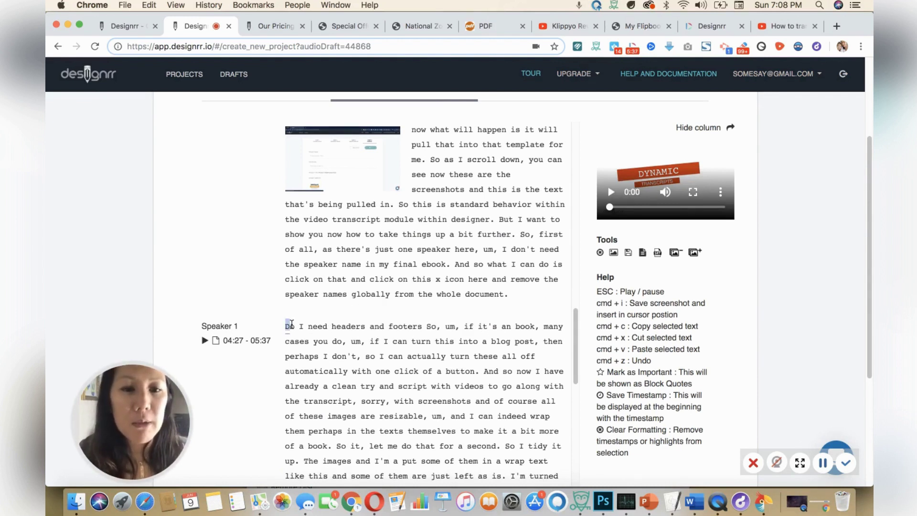
pyautogui.moveTo(292, 324); pyautogui.dragTo(314, 325)
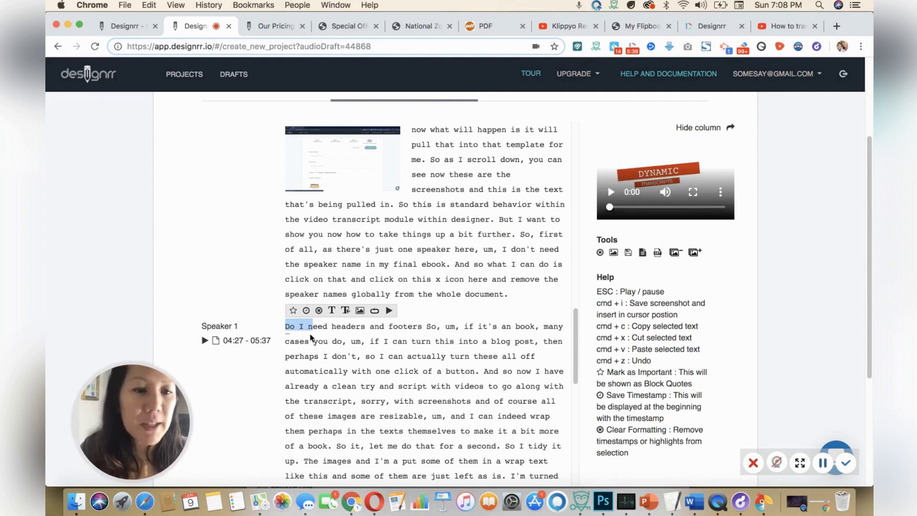
pyautogui.click(423, 326)
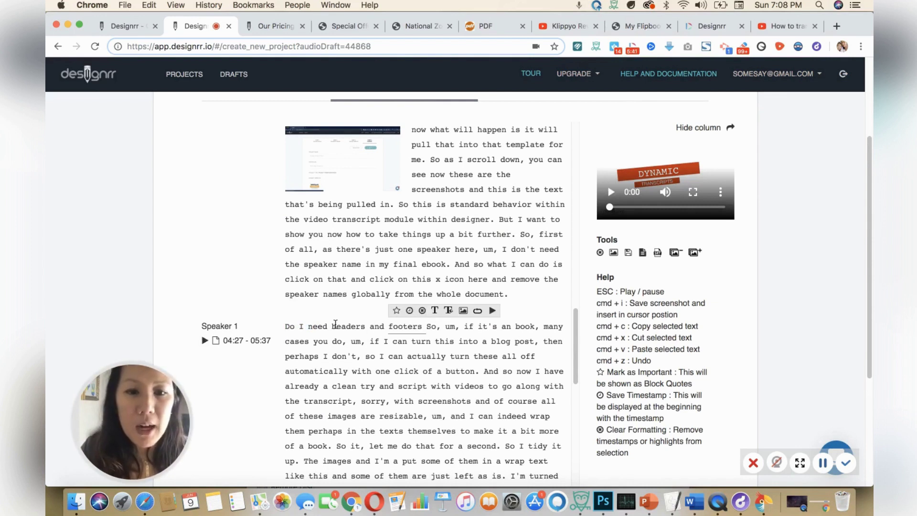
pyautogui.moveTo(287, 325); pyautogui.dragTo(335, 443)
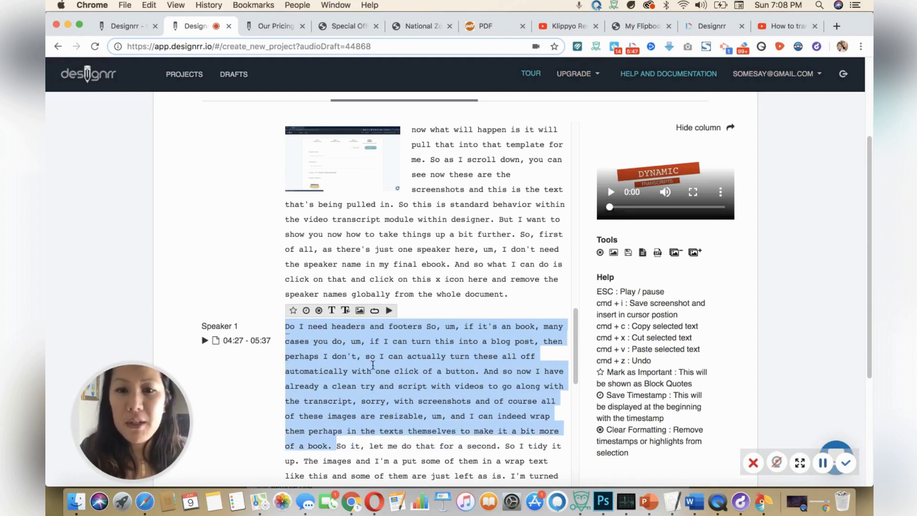
pyautogui.click(360, 311)
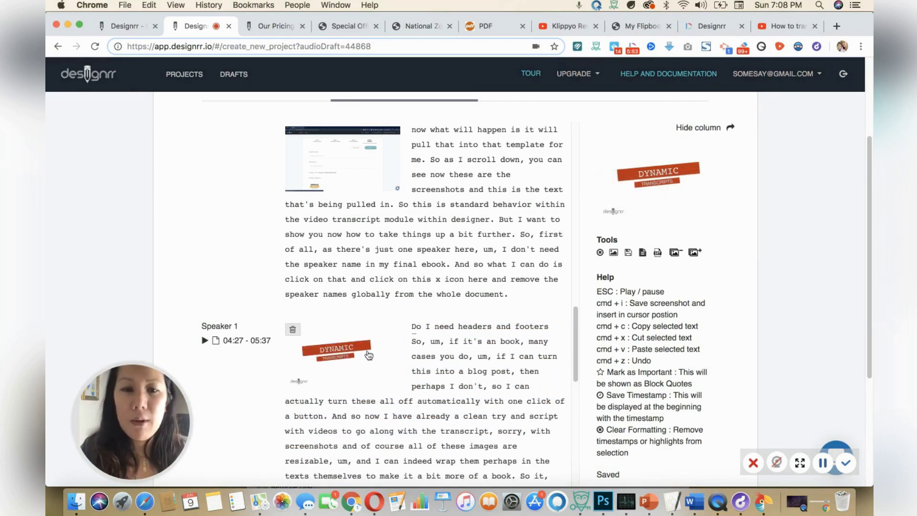
# Play the source video and delete the second screenshot in the 05:37 Speaker 1 section.
pyautogui.moveTo(337, 360)
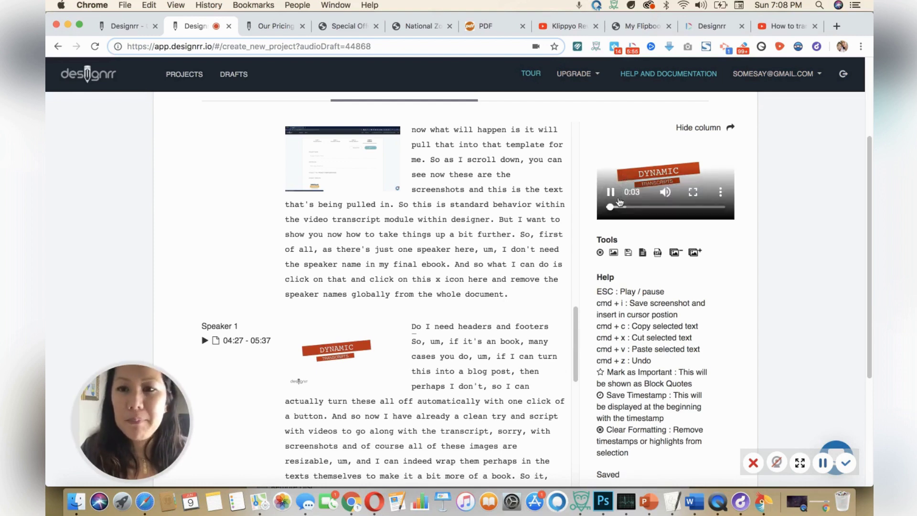
pyautogui.click(611, 193)
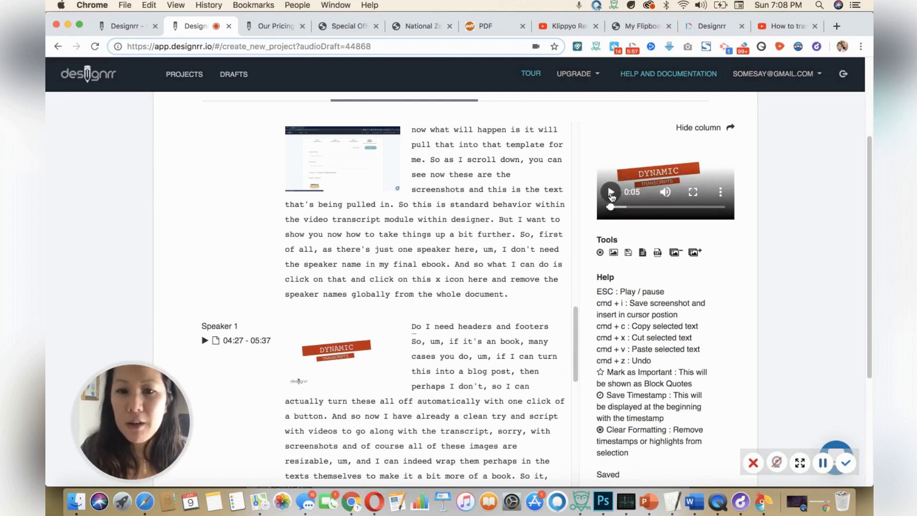
pyautogui.moveTo(578, 313); pyautogui.dragTo(577, 380)
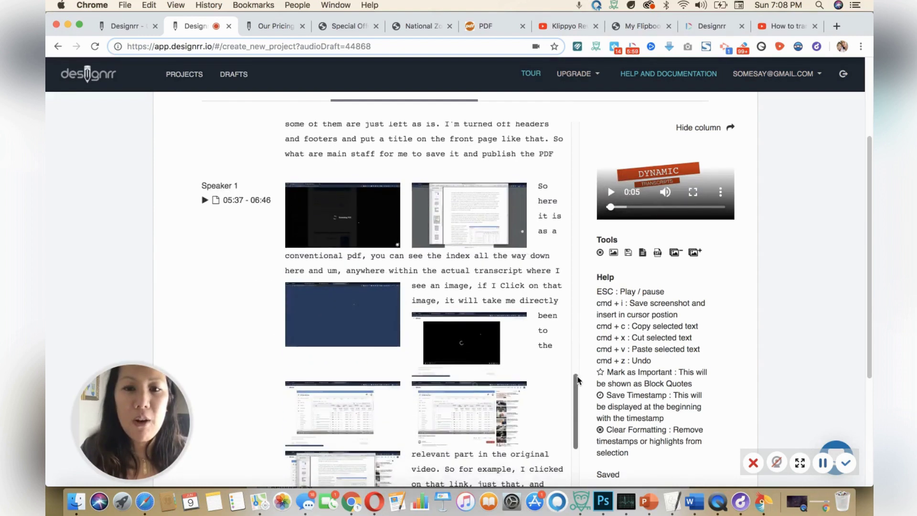
pyautogui.click(484, 195)
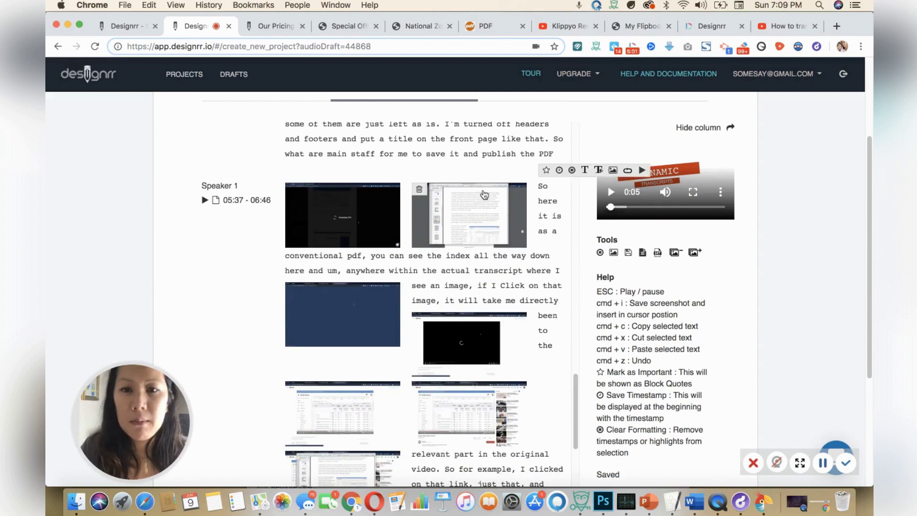
pyautogui.click(419, 190)
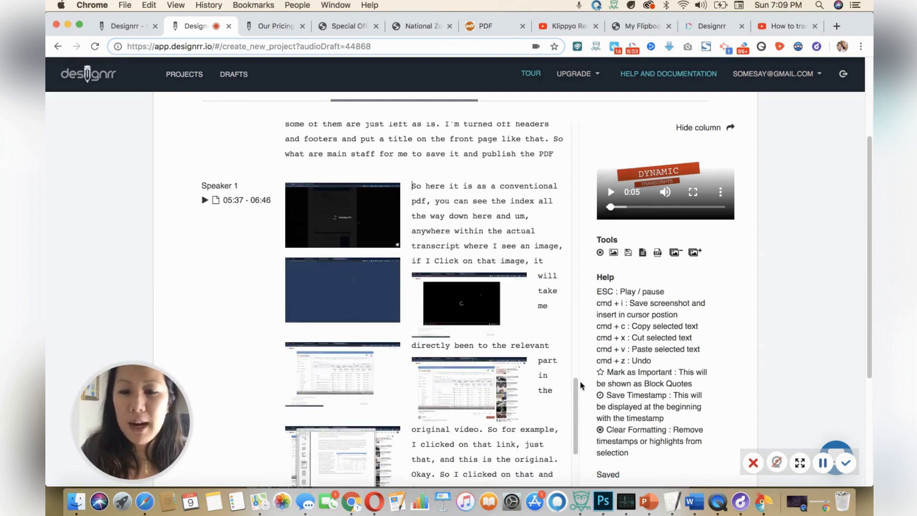
pyautogui.moveTo(580, 385); pyautogui.dragTo(582, 480)
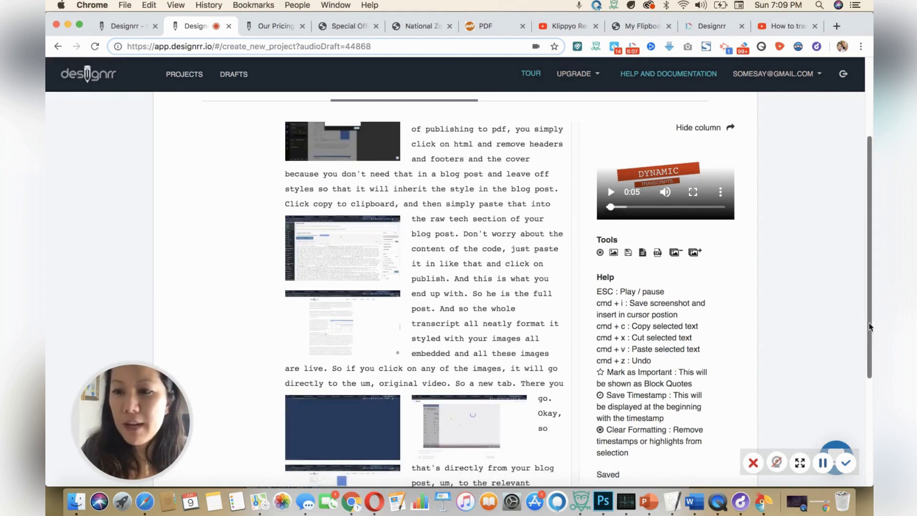
pyautogui.scroll(-8, 869, 327)
# Pick the Plain Vanilla template, continue through the Summary, and start generating the ebook.
pyautogui.click(618, 457)
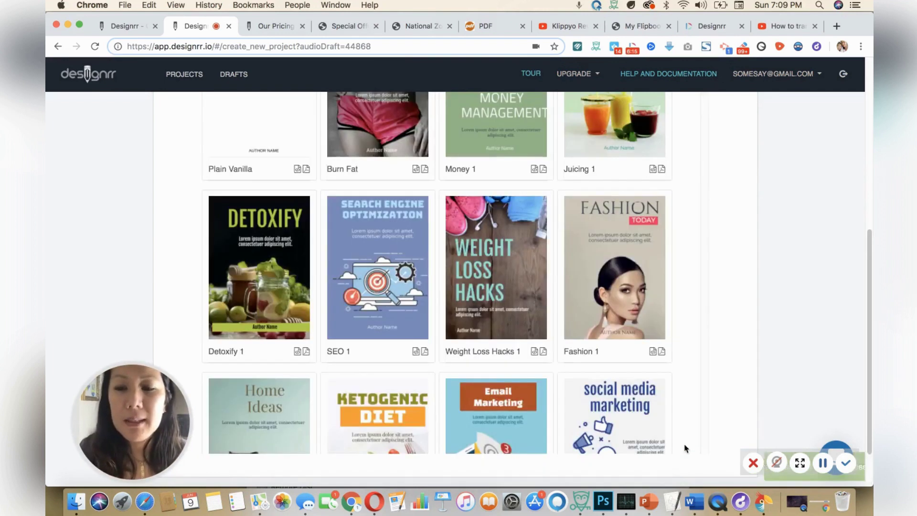
pyautogui.moveTo(868, 272); pyautogui.dragTo(869, 140)
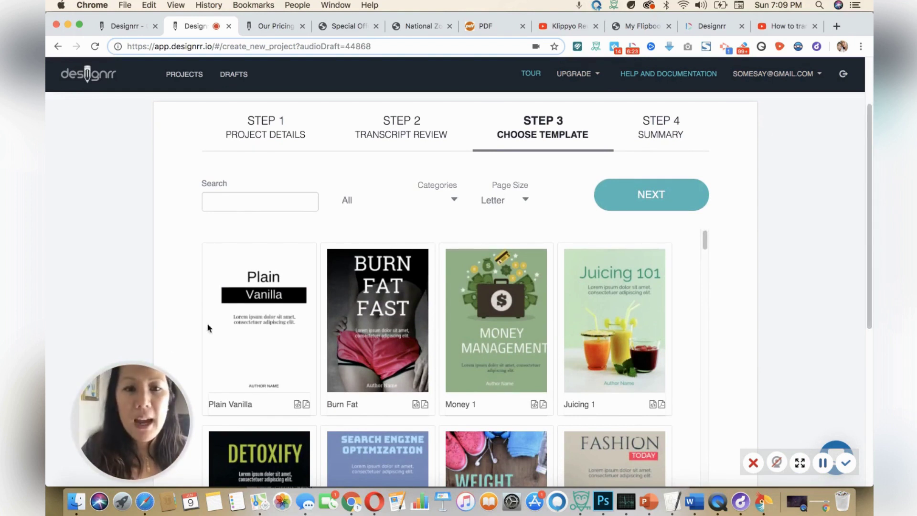
pyautogui.click(277, 279)
pyautogui.click(677, 188)
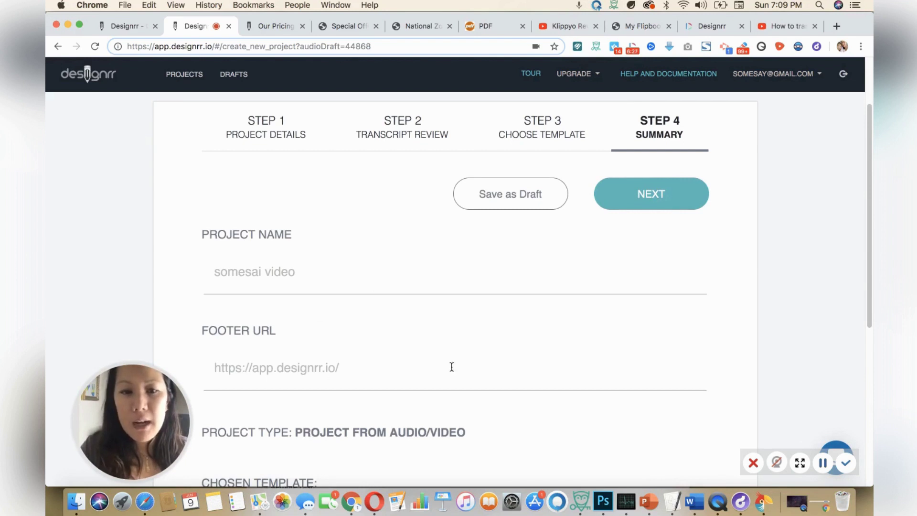
pyautogui.moveTo(870, 169); pyautogui.dragTo(868, 361)
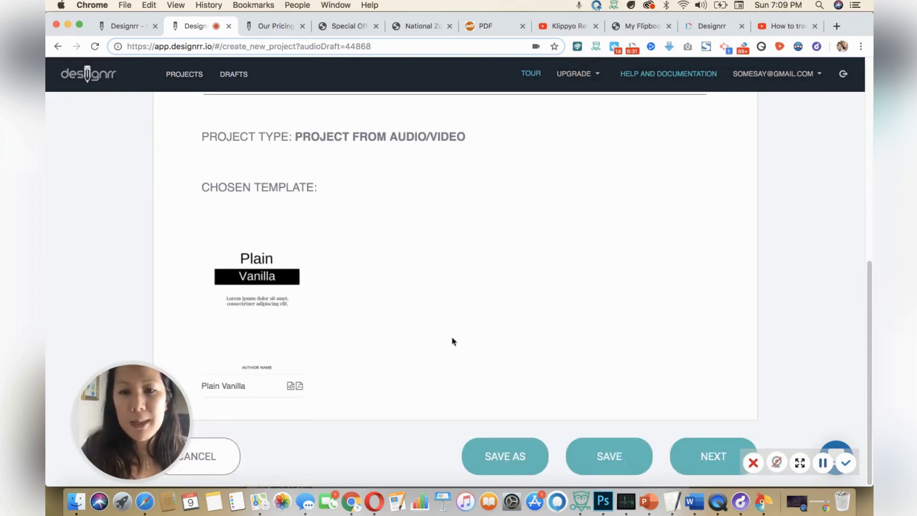
pyautogui.click(692, 446)
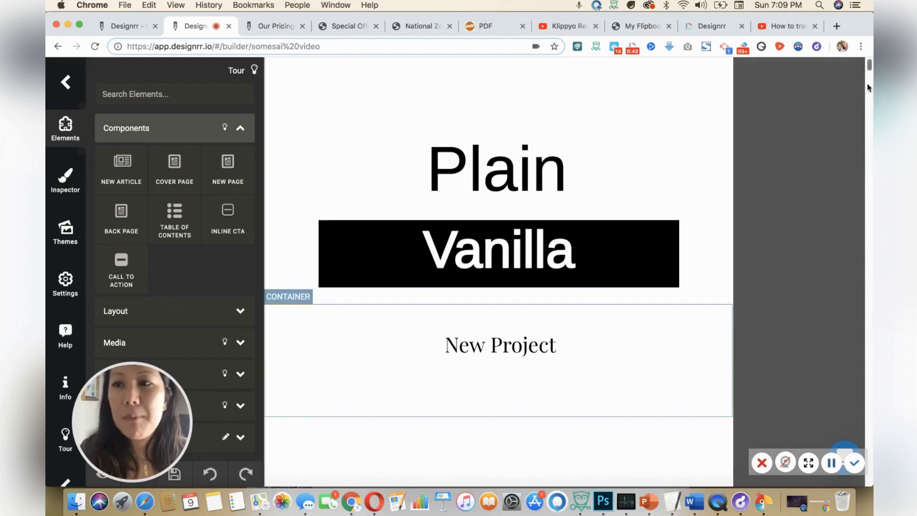
# Scroll the generated ebook and select, then deselect, the screenshot below 'on next'.
pyautogui.moveTo(869, 67); pyautogui.dragTo(870, 156)
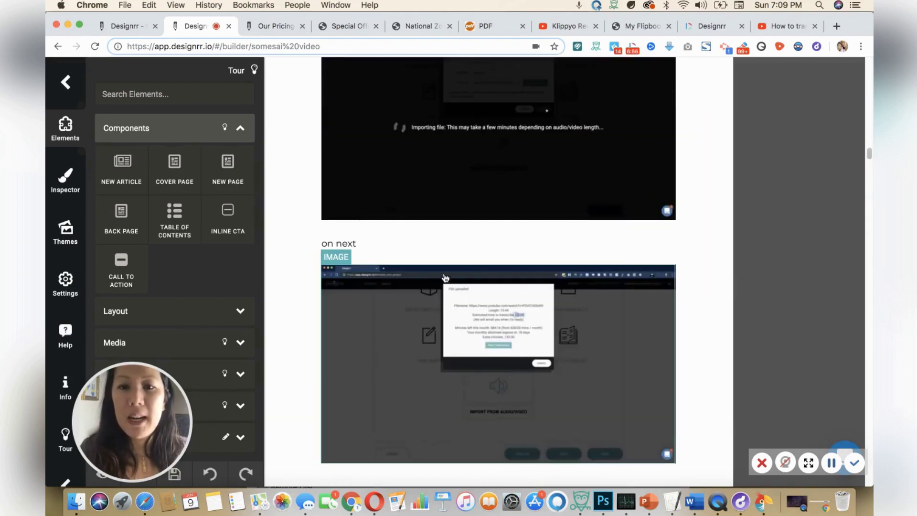
pyautogui.click(444, 301)
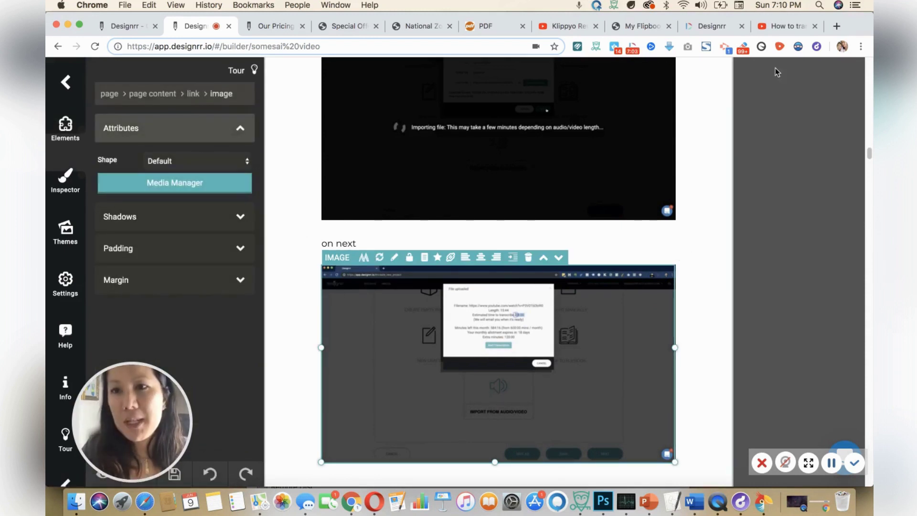
pyautogui.click(292, 121)
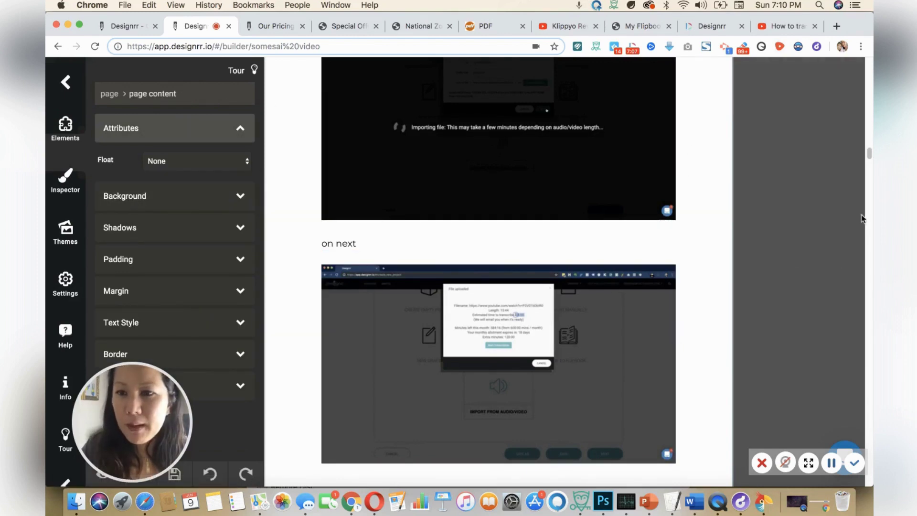
# Select the paragraph under the drafts screenshot and expand the Elements Layout section.
pyautogui.moveTo(869, 155); pyautogui.dragTo(869, 177)
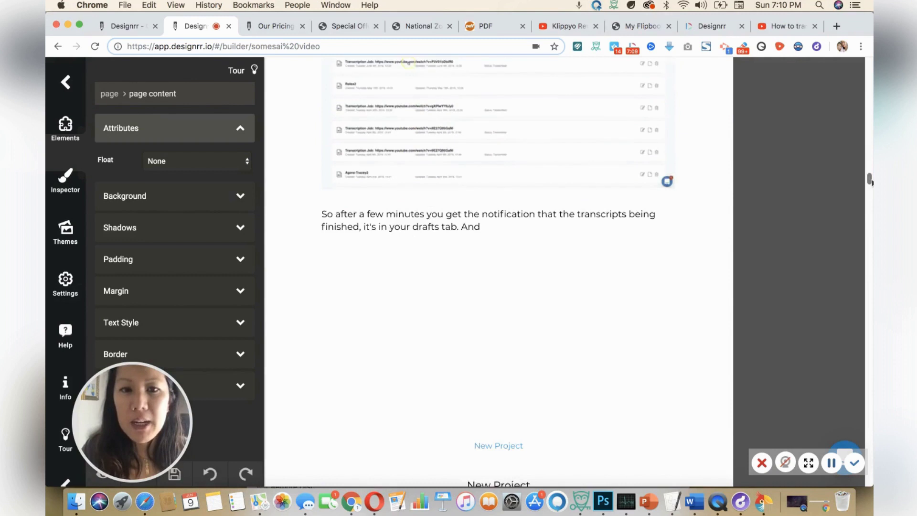
pyautogui.click(424, 319)
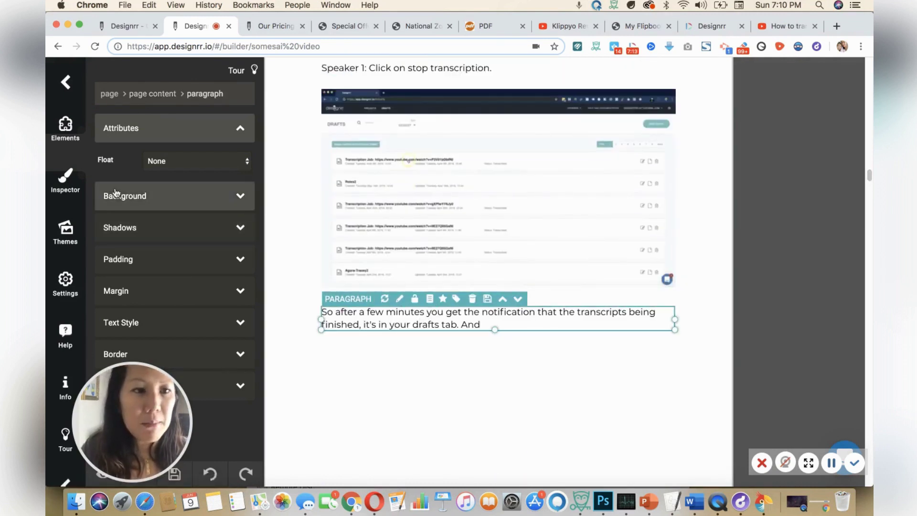
pyautogui.click(69, 129)
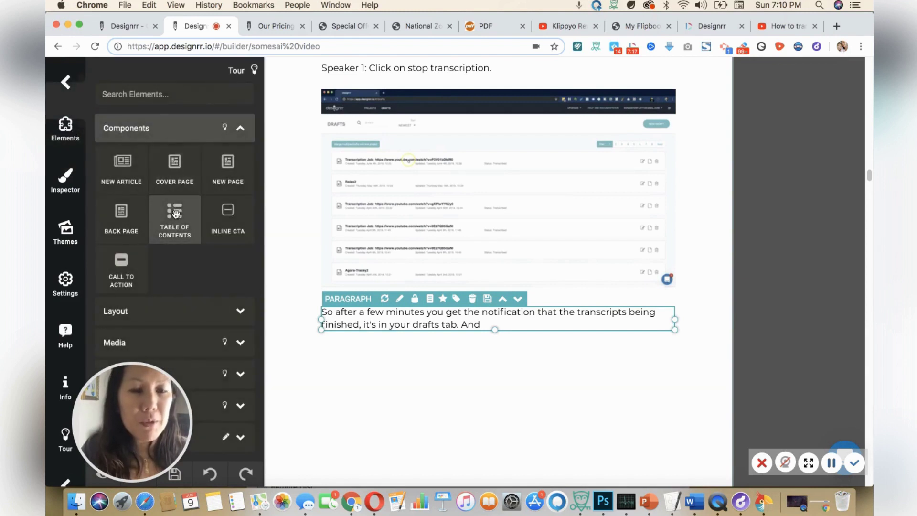
pyautogui.click(186, 319)
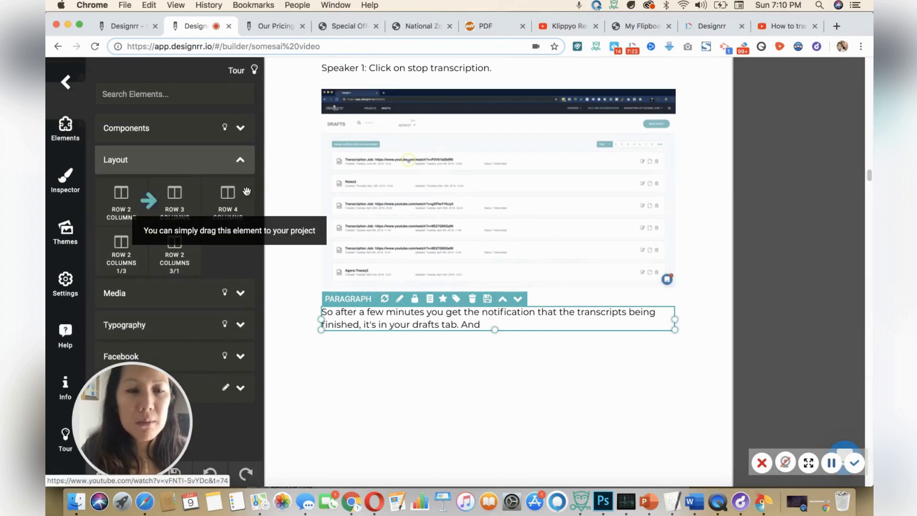
# Give the drafts-list screenshot a shadow with distance 11 and blur 9, then show the themes list.
pyautogui.click(456, 176)
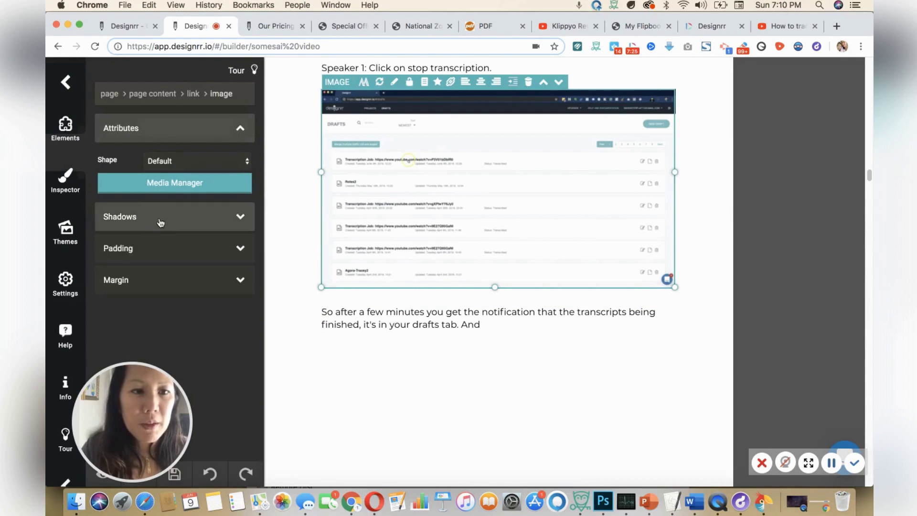
pyautogui.click(160, 223)
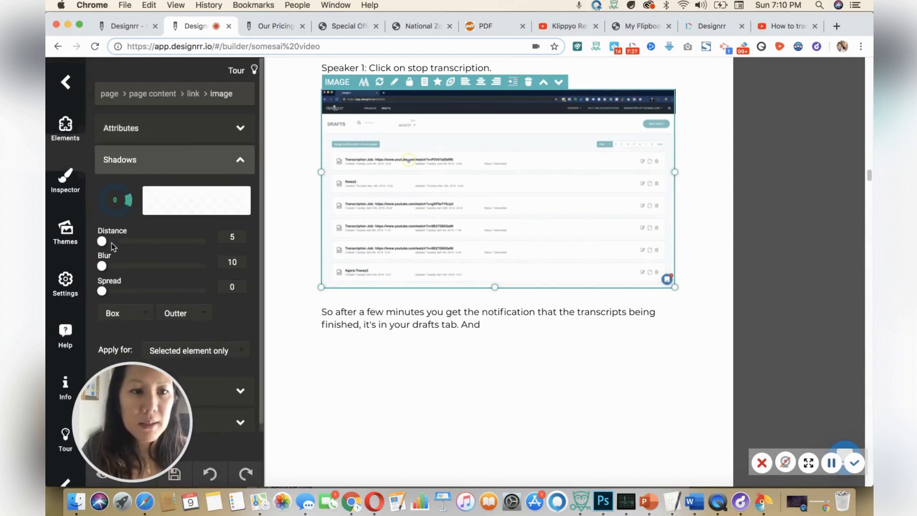
pyautogui.moveTo(102, 241); pyautogui.dragTo(143, 240)
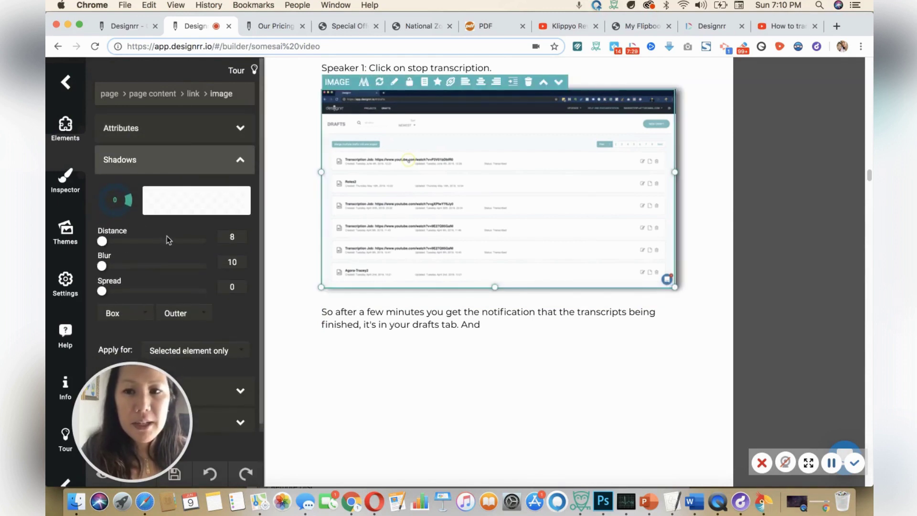
pyautogui.click(709, 198)
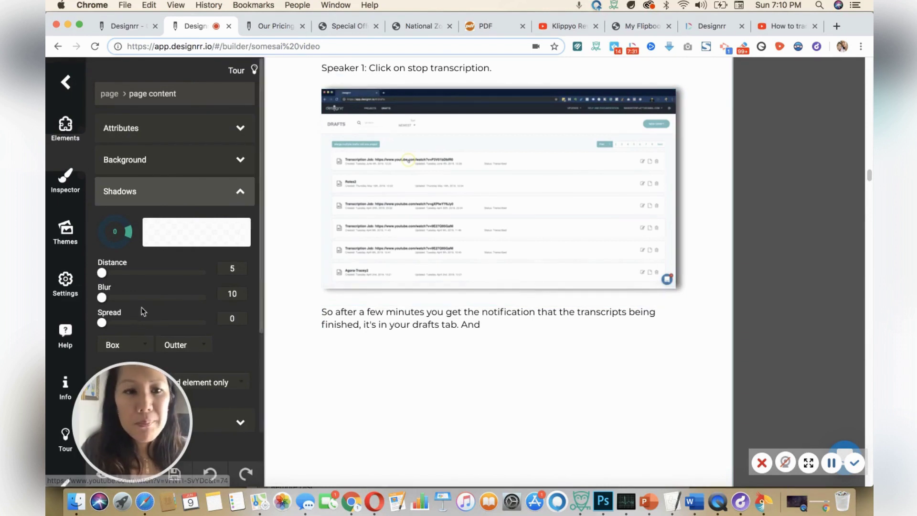
pyautogui.moveTo(102, 297); pyautogui.dragTo(186, 292)
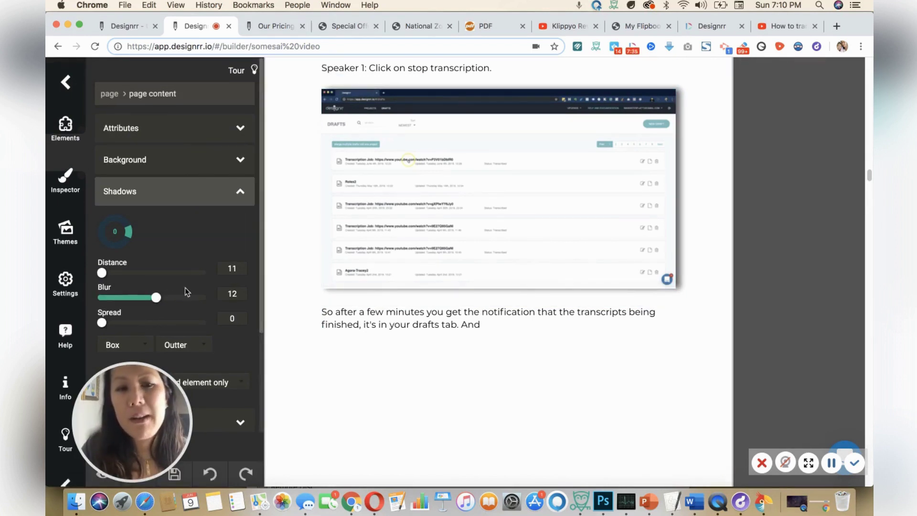
pyautogui.click(336, 248)
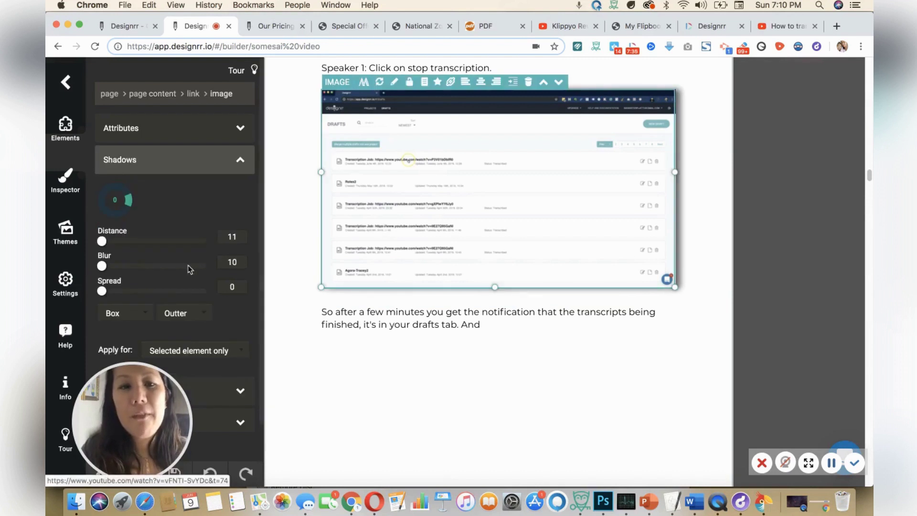
pyautogui.click(148, 266)
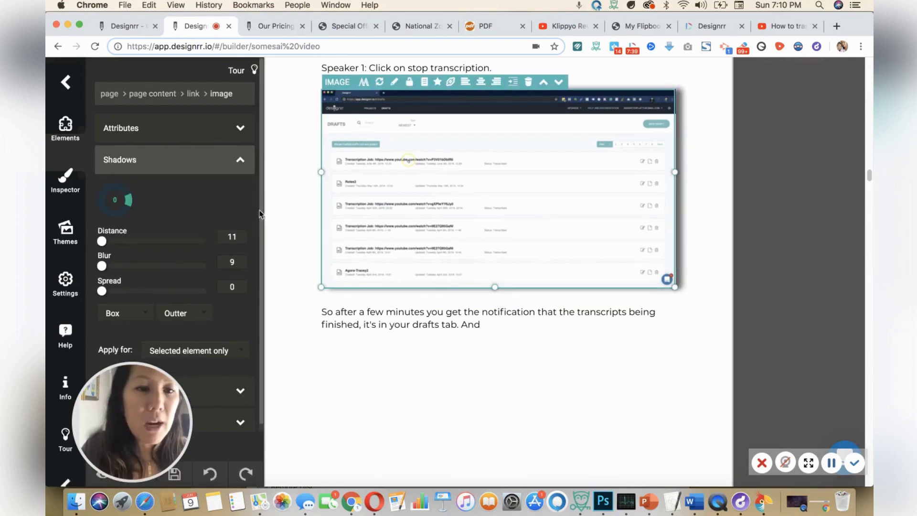
pyautogui.scroll(-1, 262, 210)
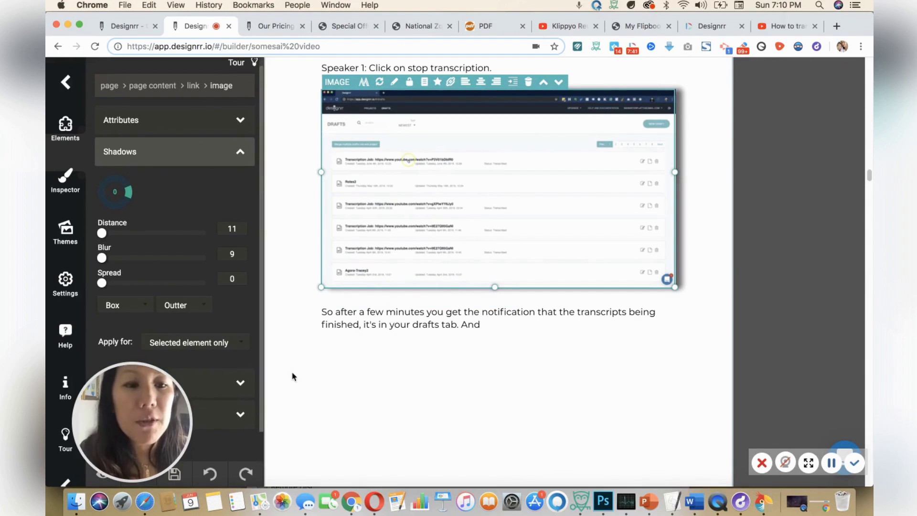
pyautogui.click(66, 232)
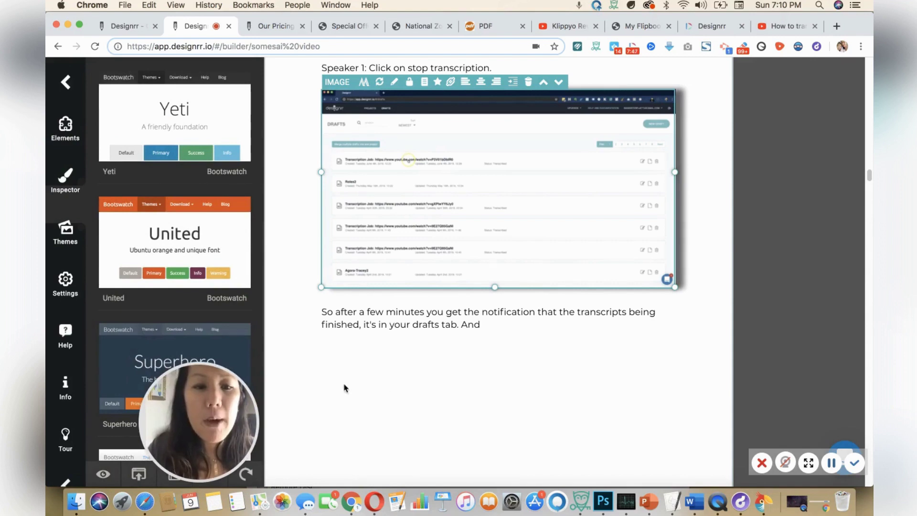
# Preview the dark Superhero theme on the ebook, then apply the white United theme instead.
pyautogui.moveTo(225, 380); pyautogui.dragTo(362, 378)
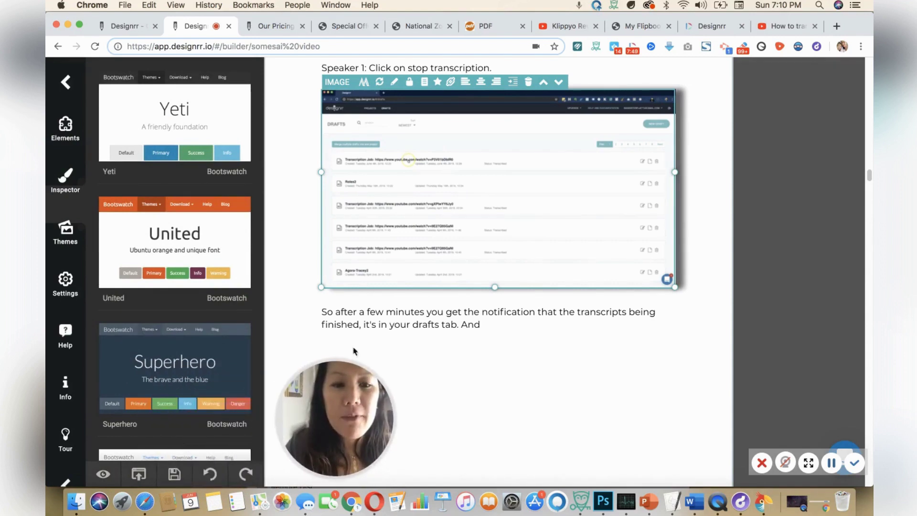
pyautogui.click(245, 354)
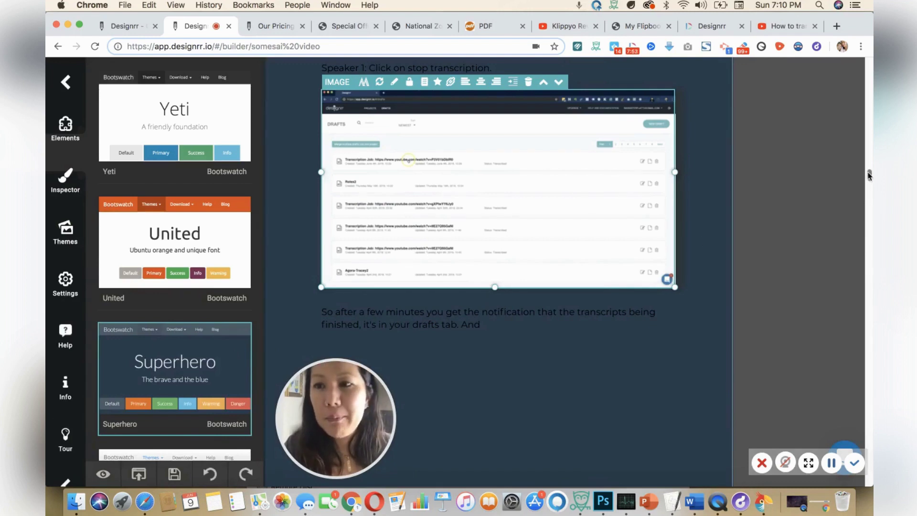
pyautogui.moveTo(869, 176); pyautogui.dragTo(869, 181)
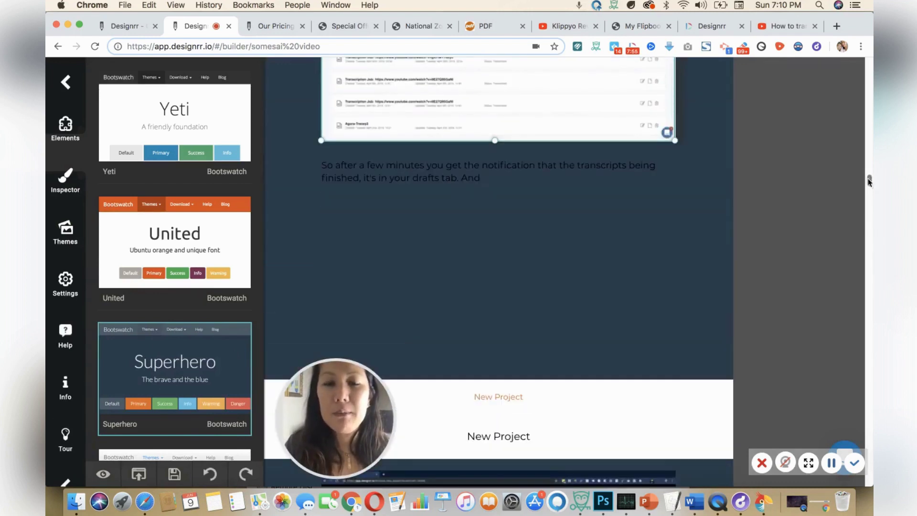
pyautogui.click(214, 241)
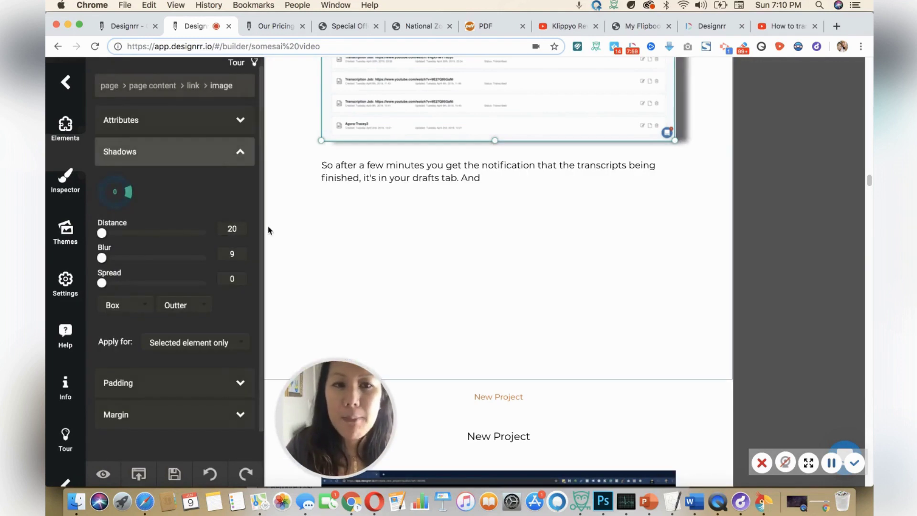
pyautogui.moveTo(868, 186); pyautogui.dragTo(862, 109)
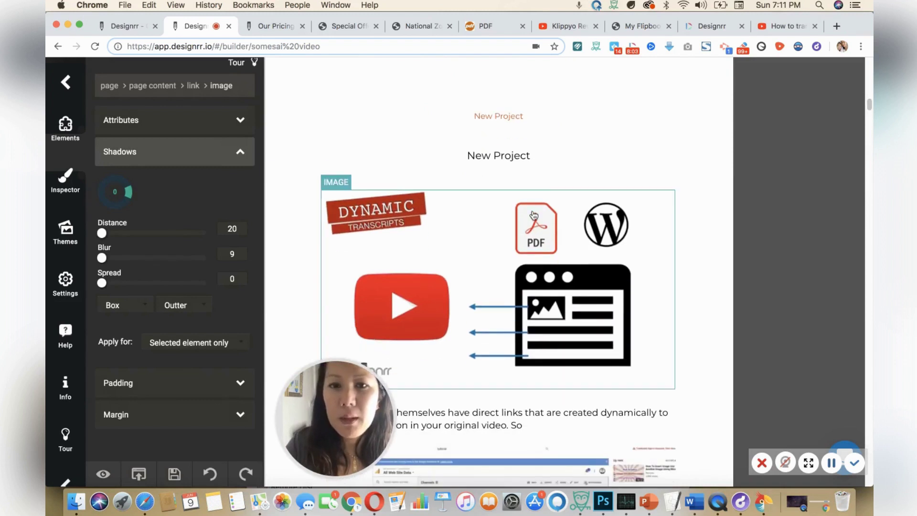
# Select the New Project heading, expand its Background settings, and bring up Publish as with PDF format.
pyautogui.click(525, 157)
pyautogui.click(194, 143)
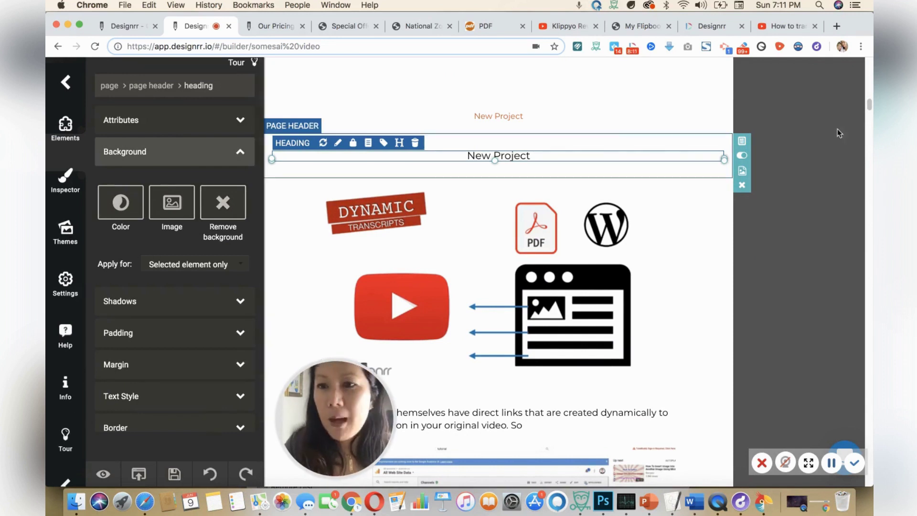
pyautogui.moveTo(869, 107); pyautogui.dragTo(869, 399)
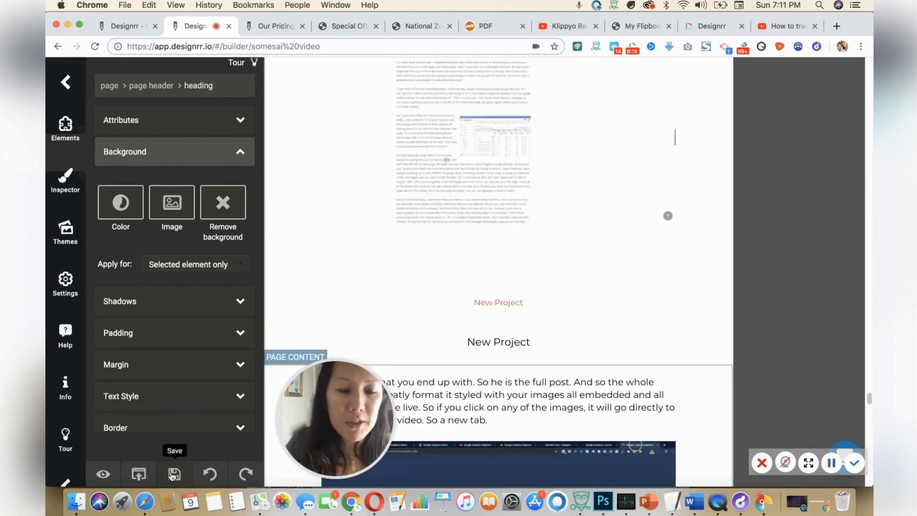
pyautogui.click(138, 474)
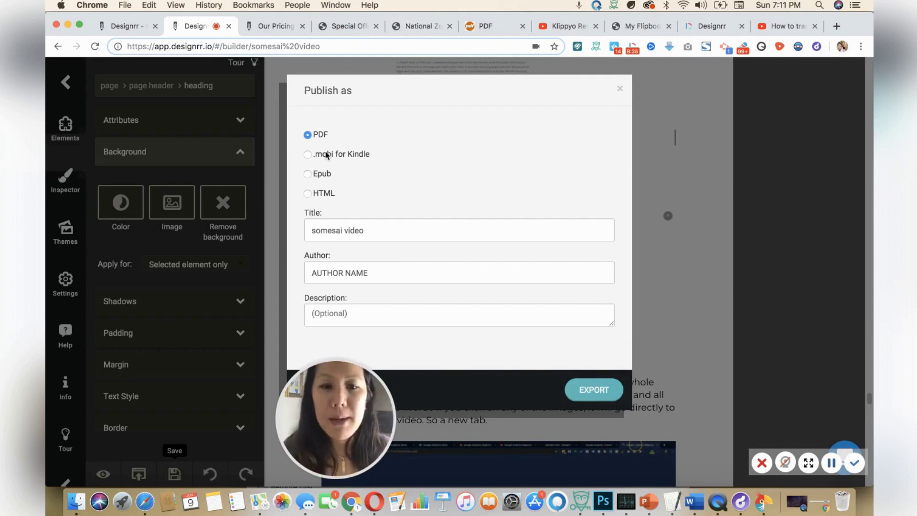
# Export the 'somesai video' ebook as a PDF, opening the 20-page file in a new tab.
pyautogui.click(595, 382)
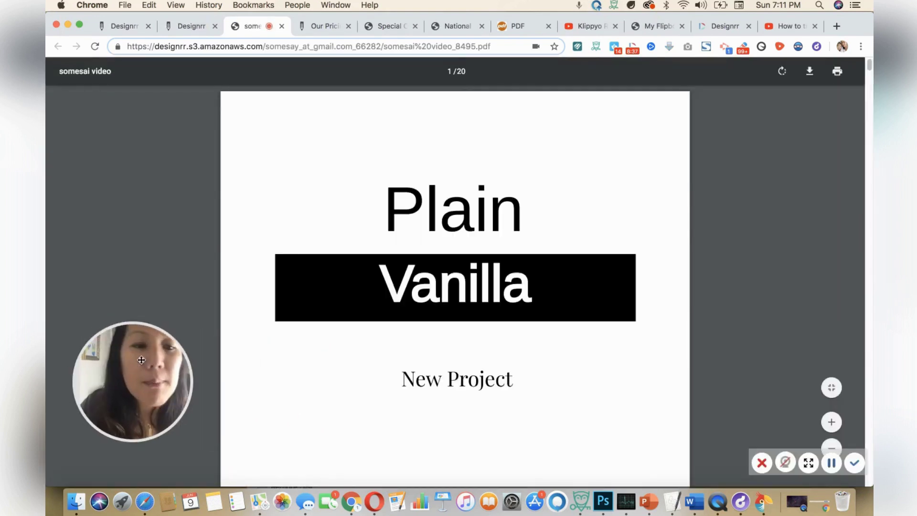
# Review the exported PDF's URL and pages, then return to the Designrr tab at the cover.
pyautogui.click(485, 47)
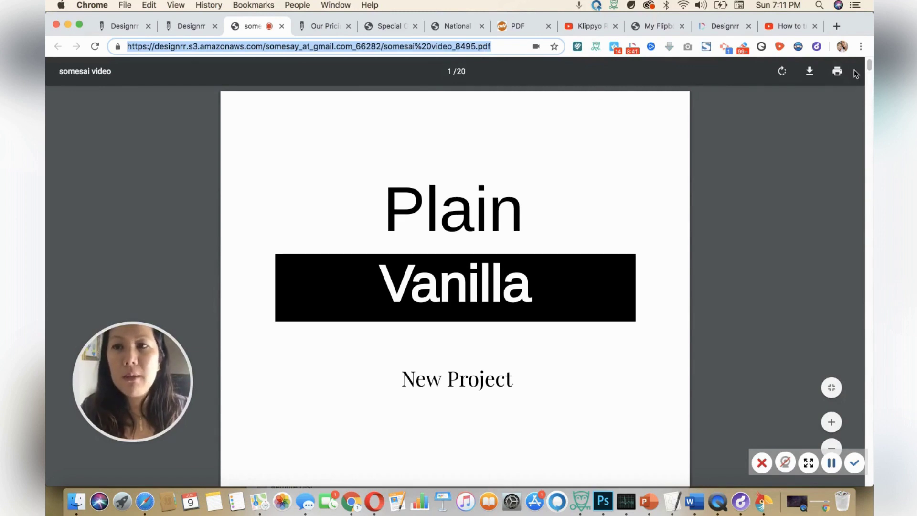
pyautogui.moveTo(868, 66); pyautogui.dragTo(872, 325)
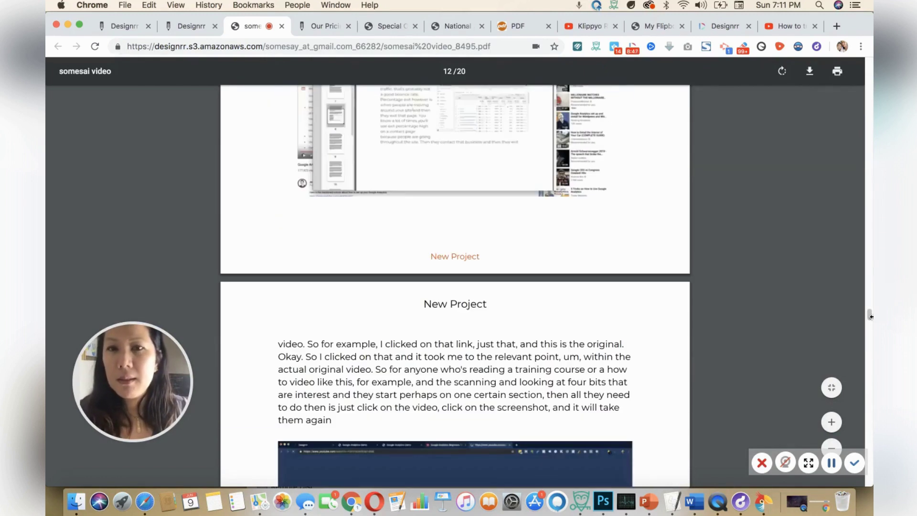
pyautogui.click(507, 49)
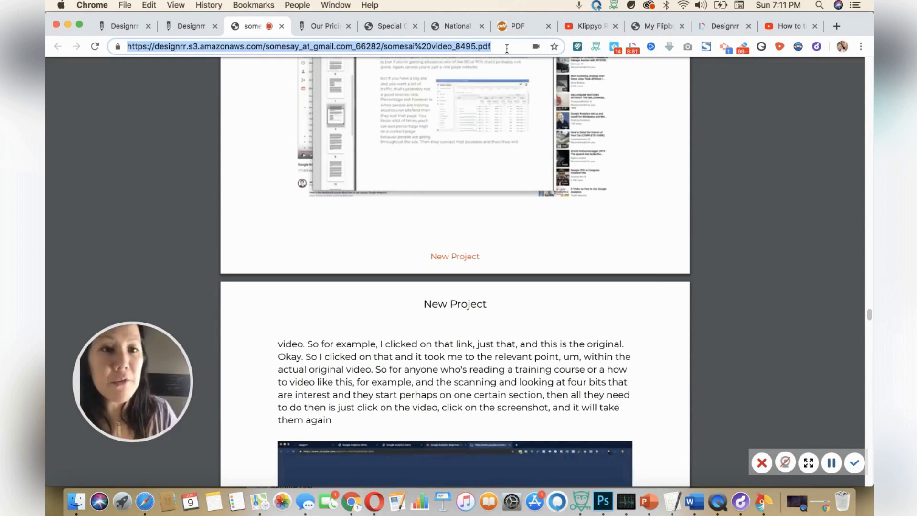
pyautogui.click(187, 27)
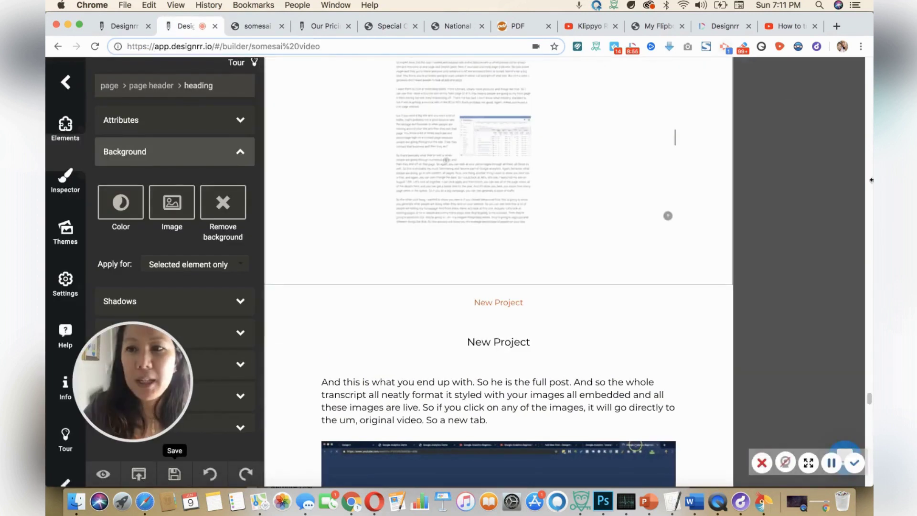
pyautogui.moveTo(869, 403); pyautogui.dragTo(870, 85)
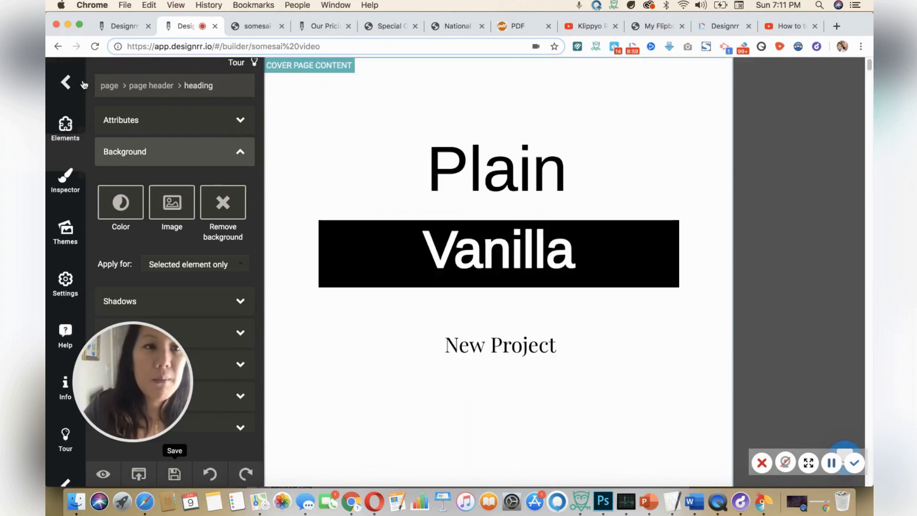
# Exit to the dashboard, glance at the Drafts list, then return to the Projects grid.
pyautogui.click(67, 84)
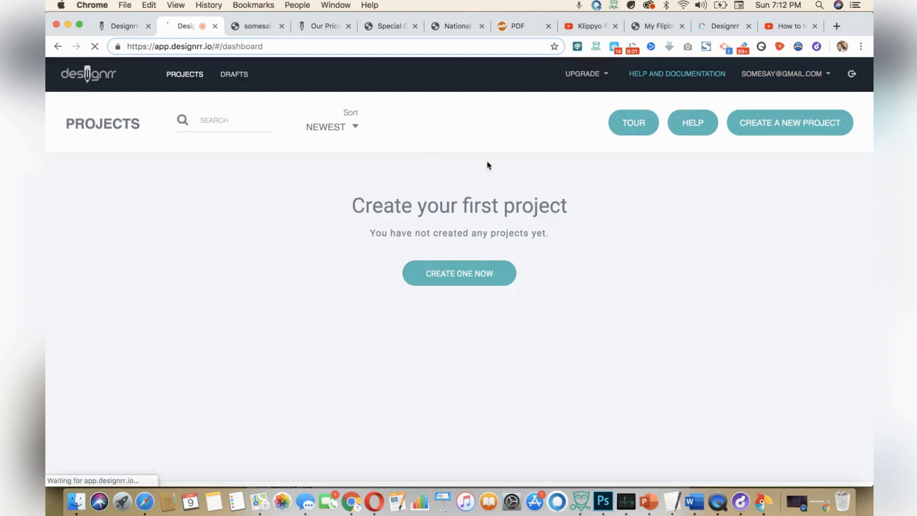
pyautogui.moveTo(694, 210)
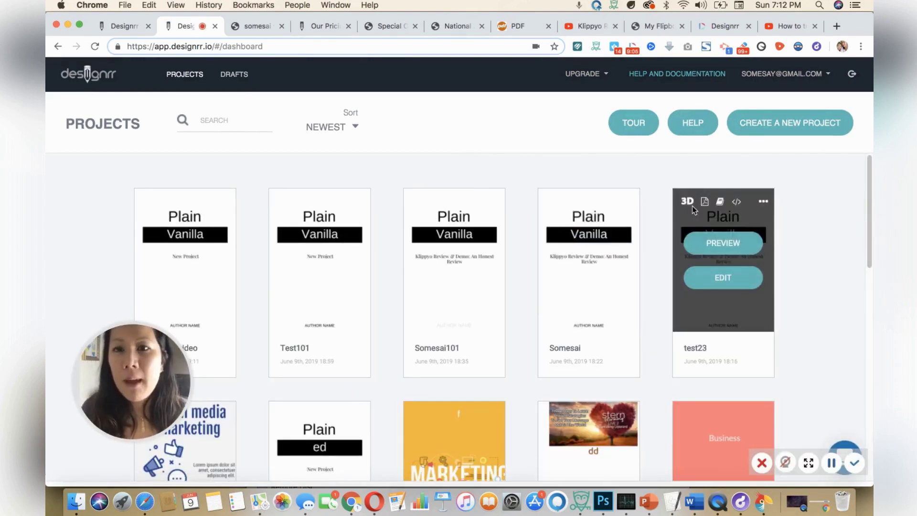
pyautogui.click(233, 74)
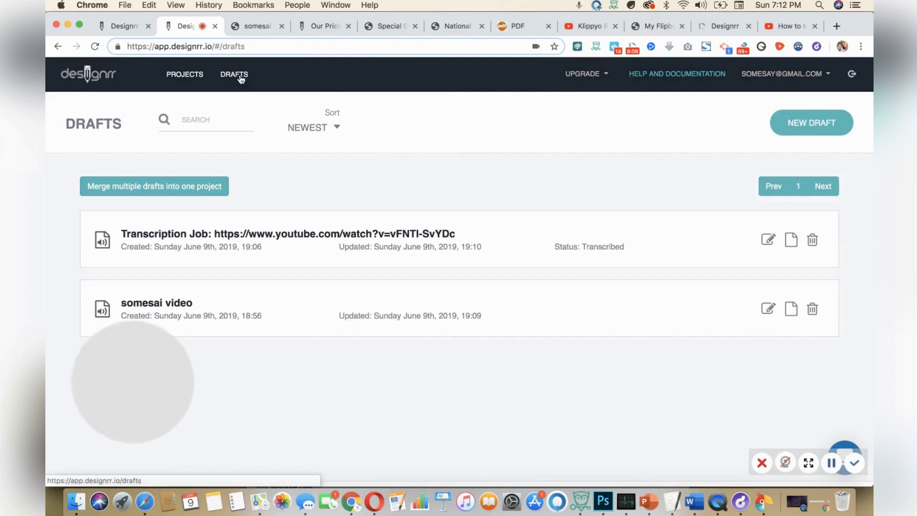
pyautogui.click(195, 75)
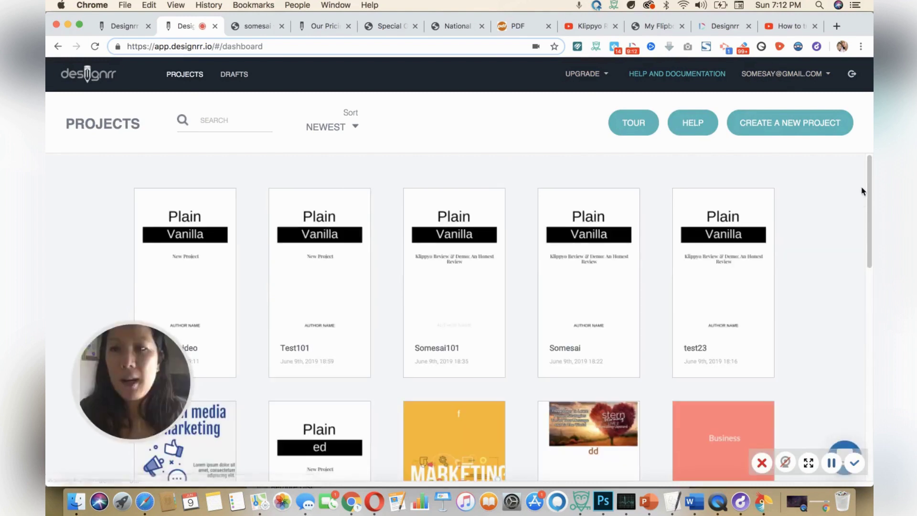
# Start a new project, scroll to the source options, and choose PDF to Flipbook.
pyautogui.click(783, 128)
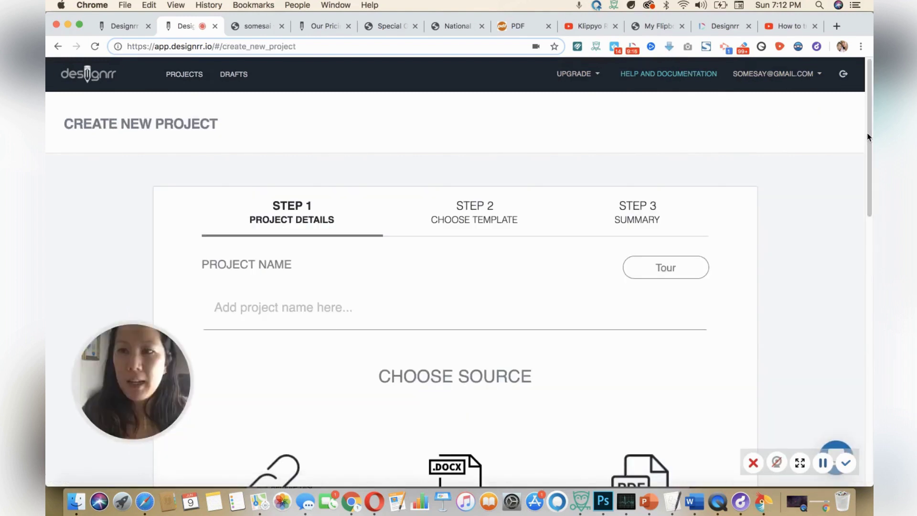
pyautogui.moveTo(868, 137); pyautogui.dragTo(869, 339)
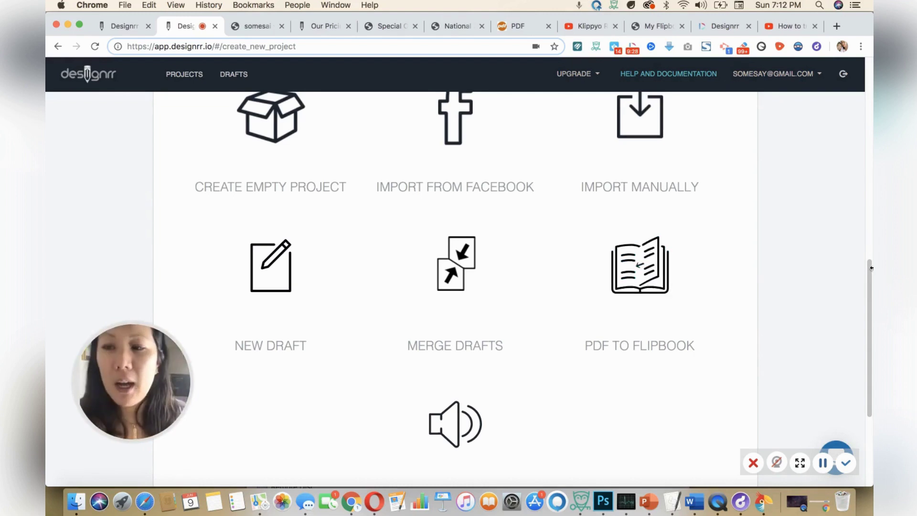
pyautogui.scroll(-3, 858, 292)
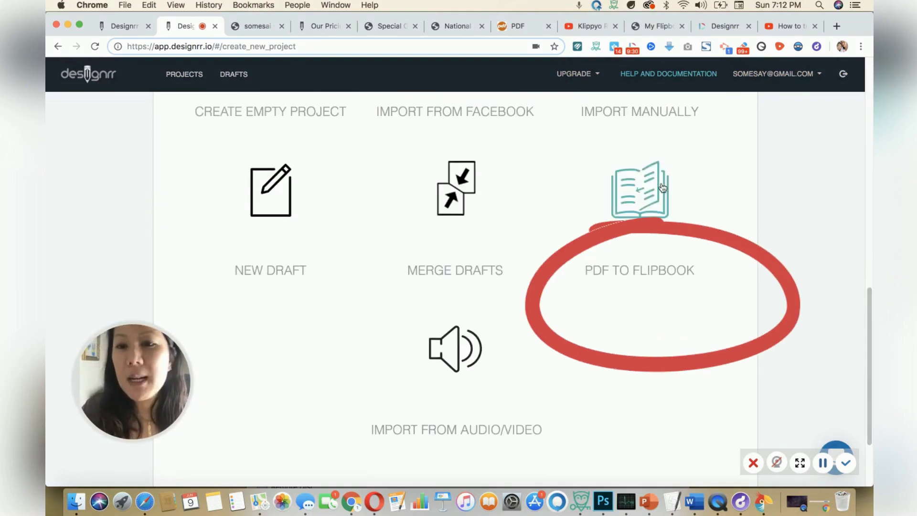
pyautogui.click(661, 183)
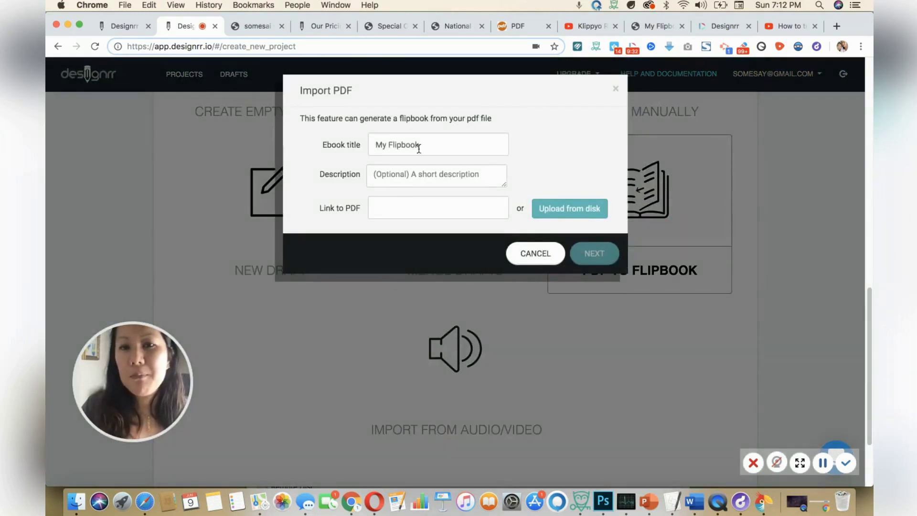
# Change the ebook title from 'My Flipbook' to 'My First Flipbook'.
pyautogui.click(377, 141)
pyautogui.press('Left')
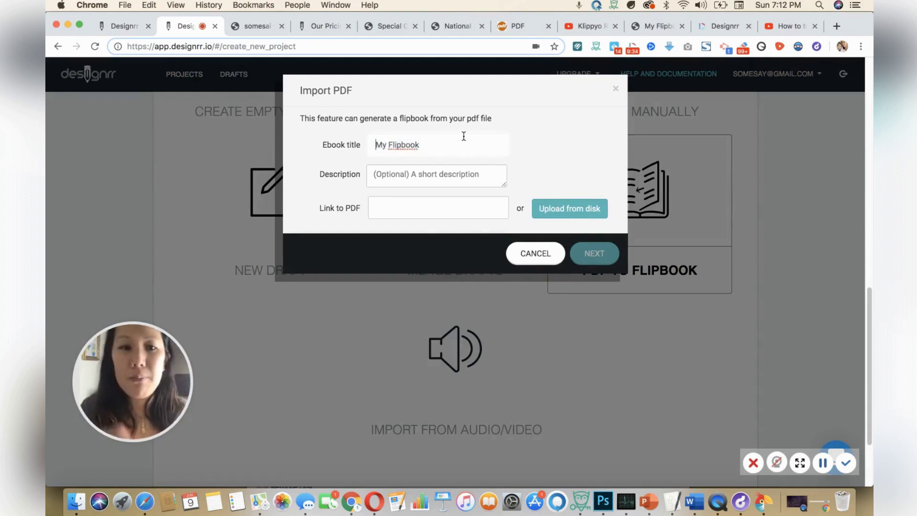
pyautogui.write('My')
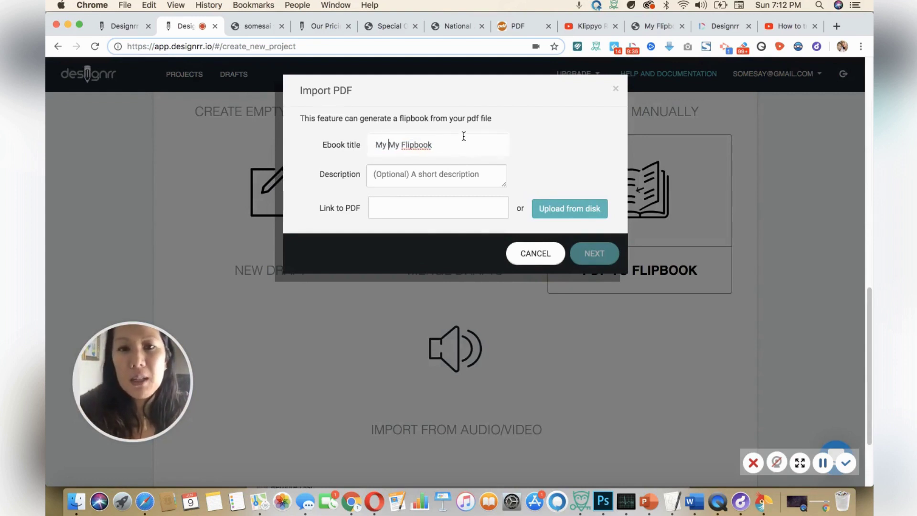
pyautogui.click(463, 142)
pyautogui.click(400, 143)
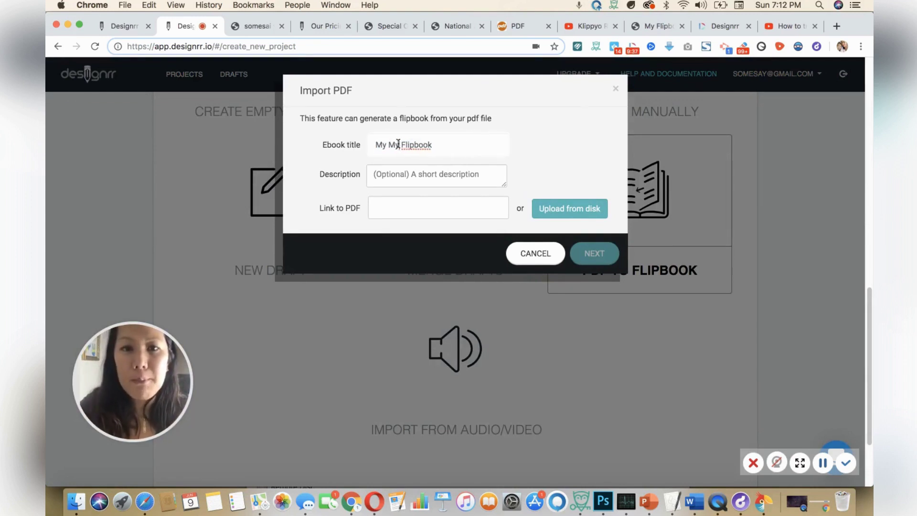
pyautogui.press('BackSpace')
pyautogui.press('BackSpace')
pyautogui.write('First')
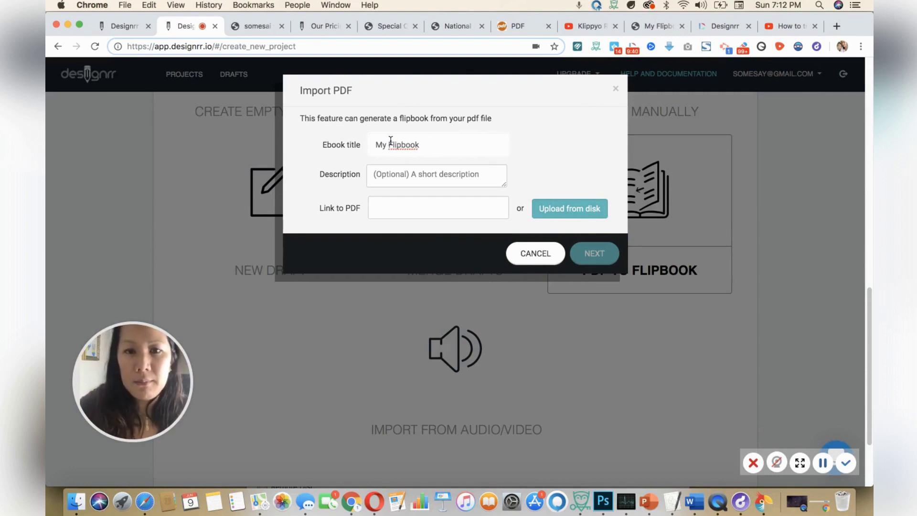
# Paste the PDF link, import it as a flipbook, and select the resulting share link.
pyautogui.click(400, 203)
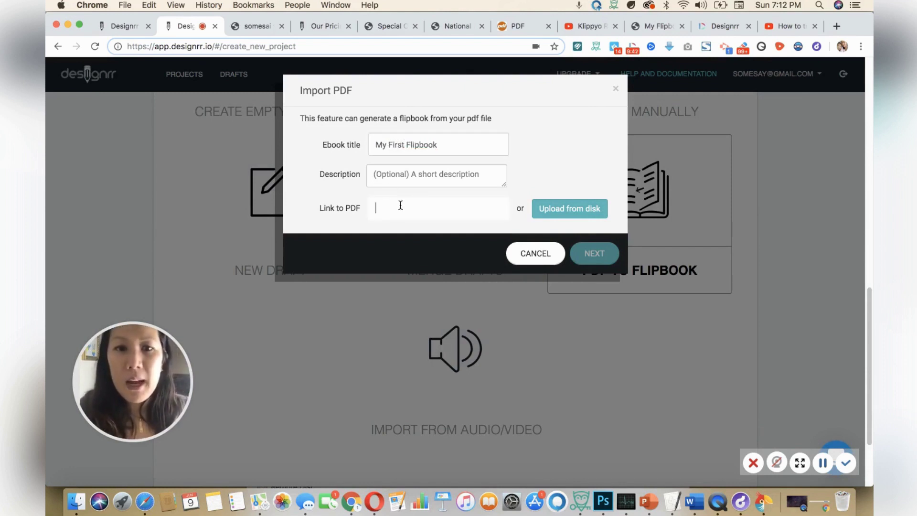
pyautogui.press('super+v')
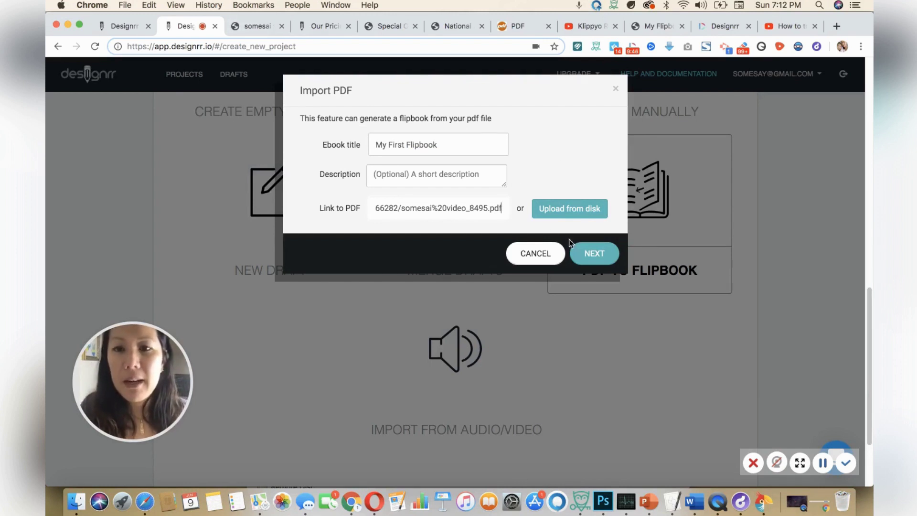
pyautogui.click(591, 252)
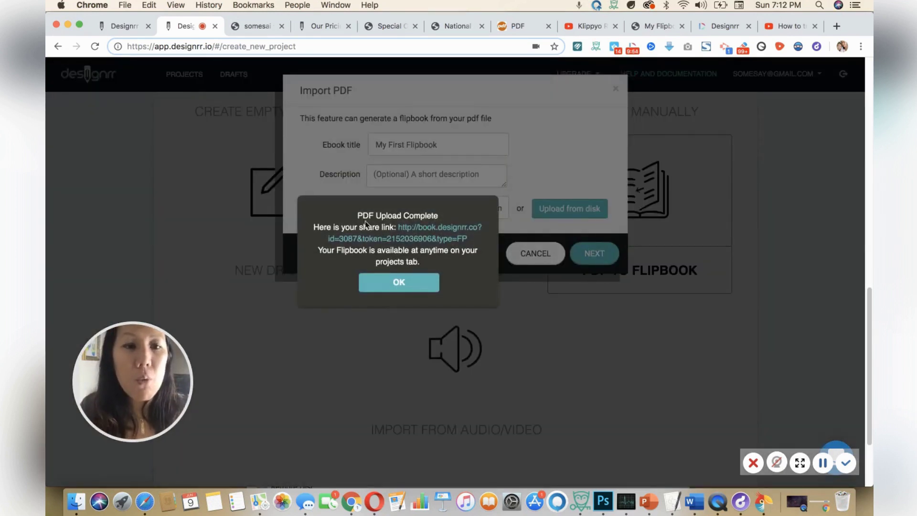
pyautogui.moveTo(474, 242); pyautogui.dragTo(399, 226)
pyautogui.press('super+c')
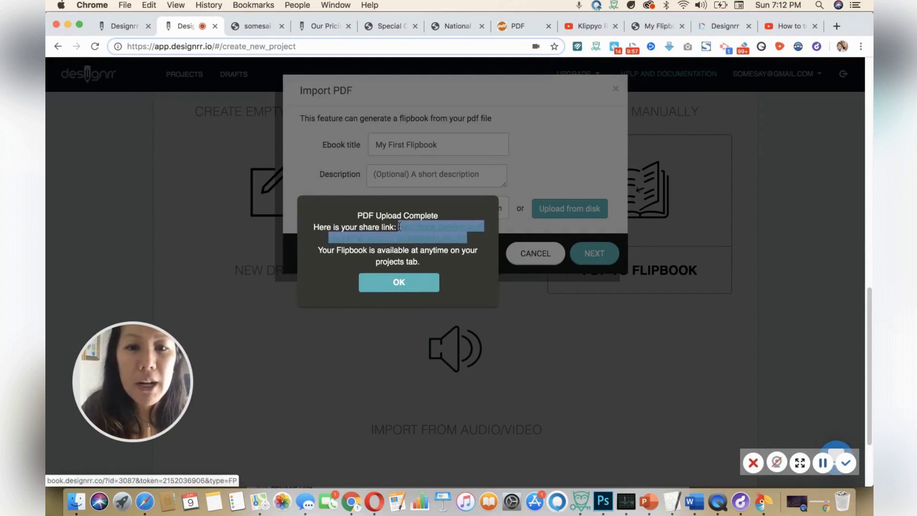
# Dismiss the upload notice and open the flipbook by pasting its share link as the address.
pyautogui.click(417, 286)
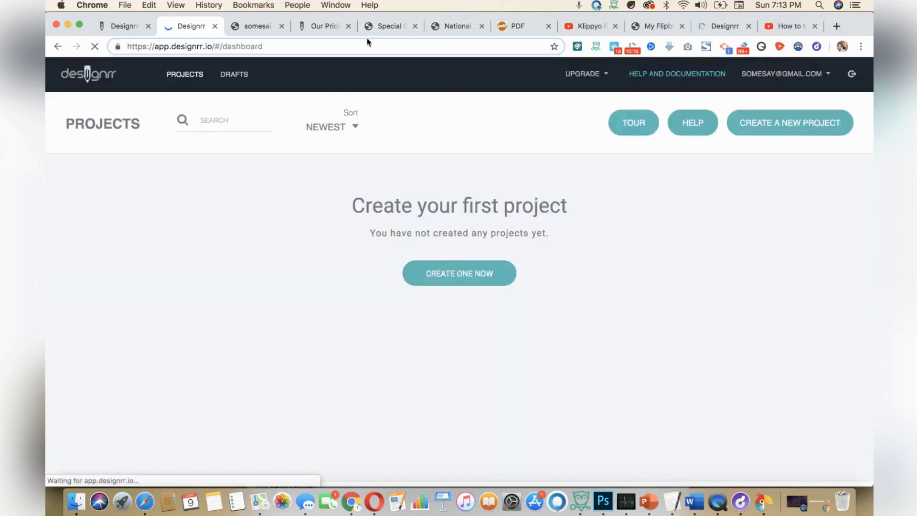
pyautogui.click(368, 43)
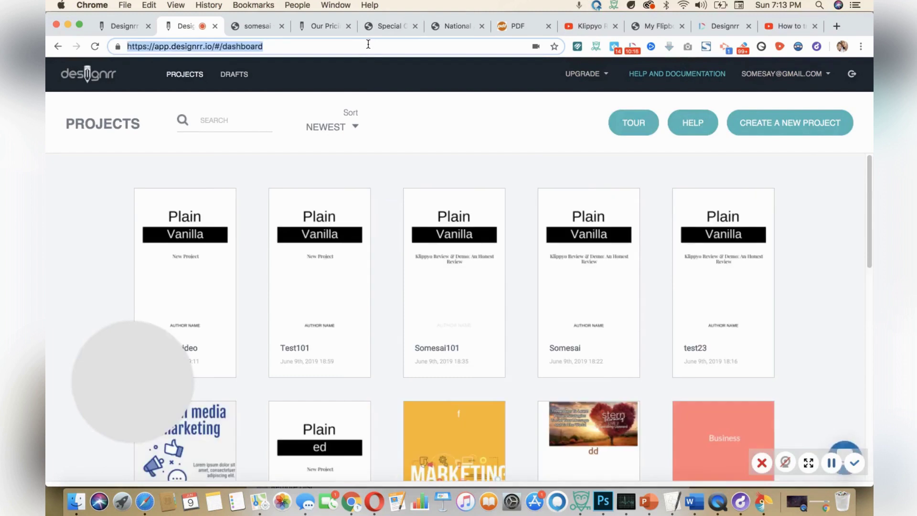
pyautogui.press('super+v')
pyautogui.press('Return')
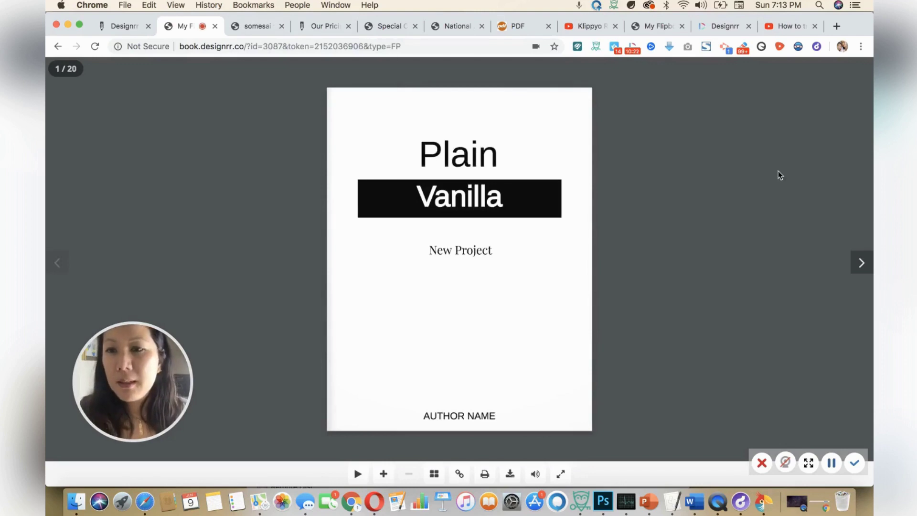
# Page forward through six flipbook spreads, then go back to the Designrr projects dashboard.
pyautogui.click(864, 266)
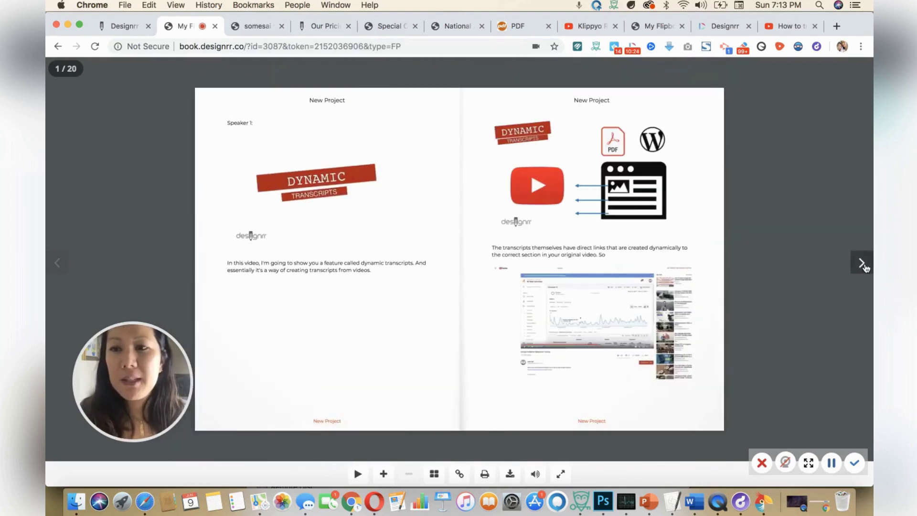
pyautogui.click(864, 265)
pyautogui.click(862, 264)
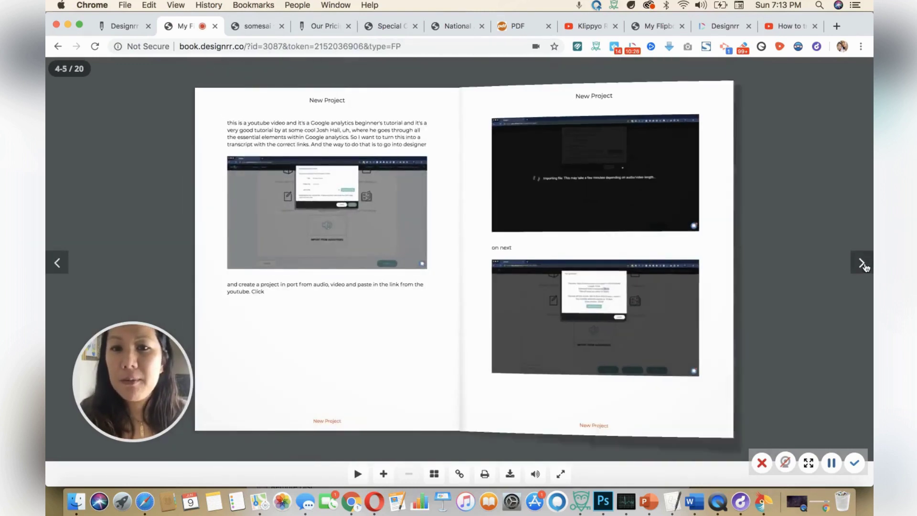
pyautogui.click(863, 264)
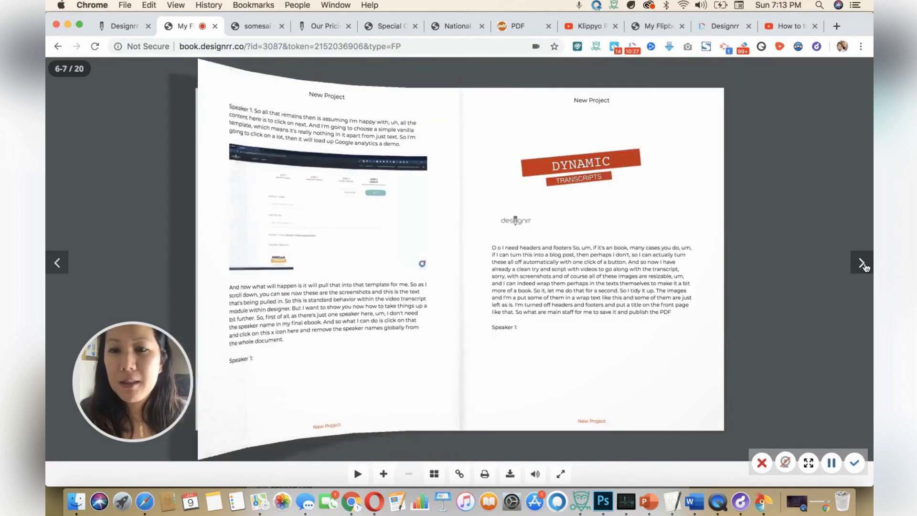
pyautogui.click(863, 264)
pyautogui.click(862, 264)
pyautogui.click(863, 264)
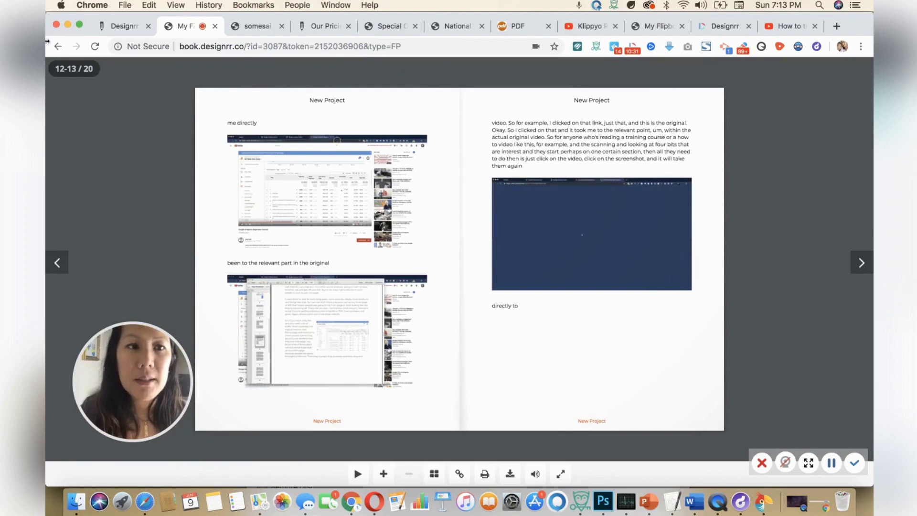
pyautogui.click(59, 48)
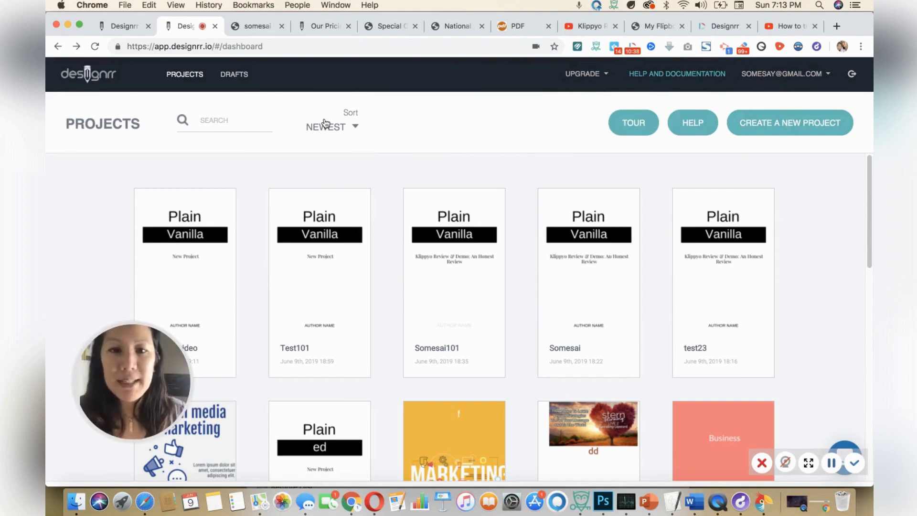
# Open Our Pricing and scroll through the Pro, Premium and Business monthly plan cards.
pyautogui.click(322, 27)
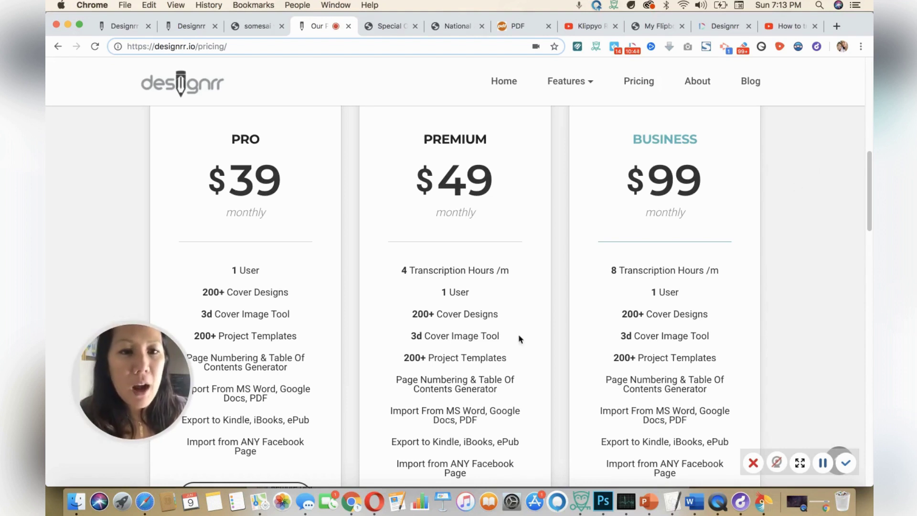
pyautogui.moveTo(161, 369); pyautogui.dragTo(146, 395)
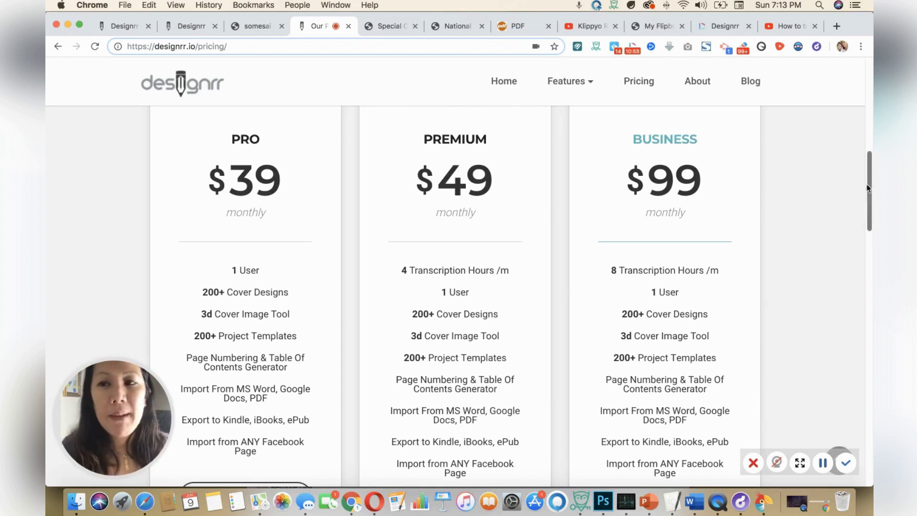
pyautogui.moveTo(869, 190); pyautogui.dragTo(868, 221)
pyautogui.scroll(2, 868, 221)
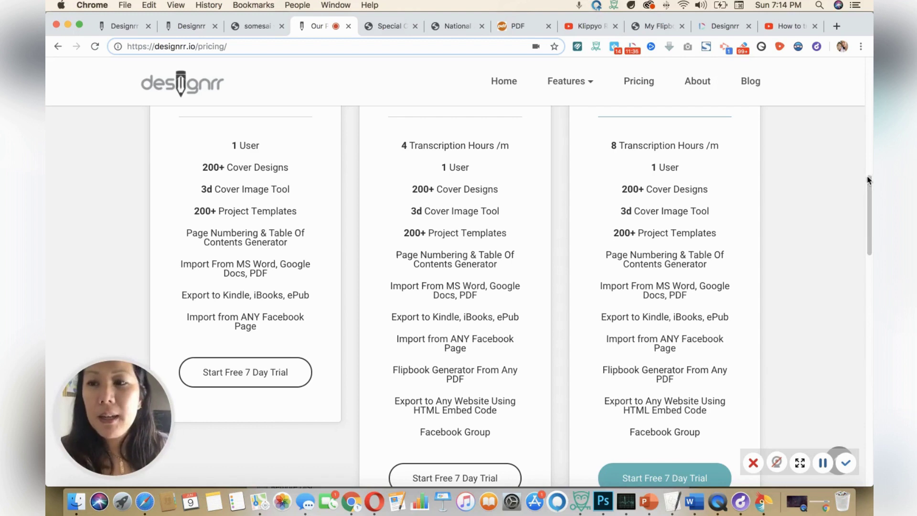
# Highlight 'Flipbook Generator From Any PDF' in the Premium card, then switch to the Special Offer page.
pyautogui.moveTo(869, 180)
pyautogui.mouseDown()
pyautogui.moveTo(870, 207)
pyautogui.moveTo(869, 195)
pyautogui.mouseUp()
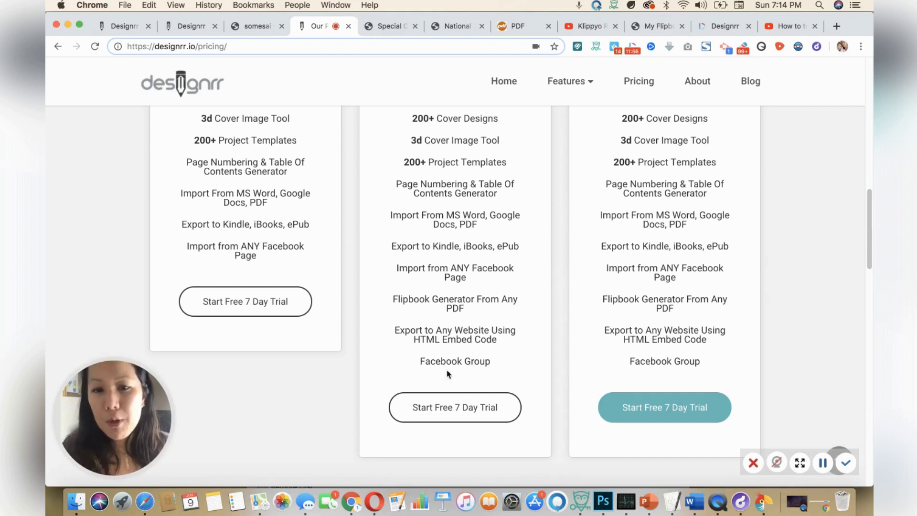
pyautogui.moveTo(469, 313); pyautogui.dragTo(389, 297)
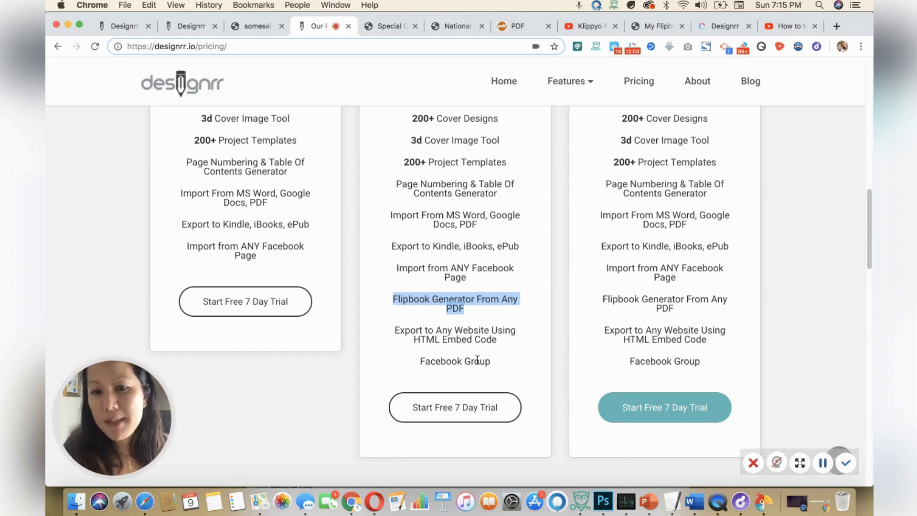
pyautogui.moveTo(868, 247); pyautogui.dragTo(868, 158)
pyautogui.hotkey('ctrl', 'Tab')
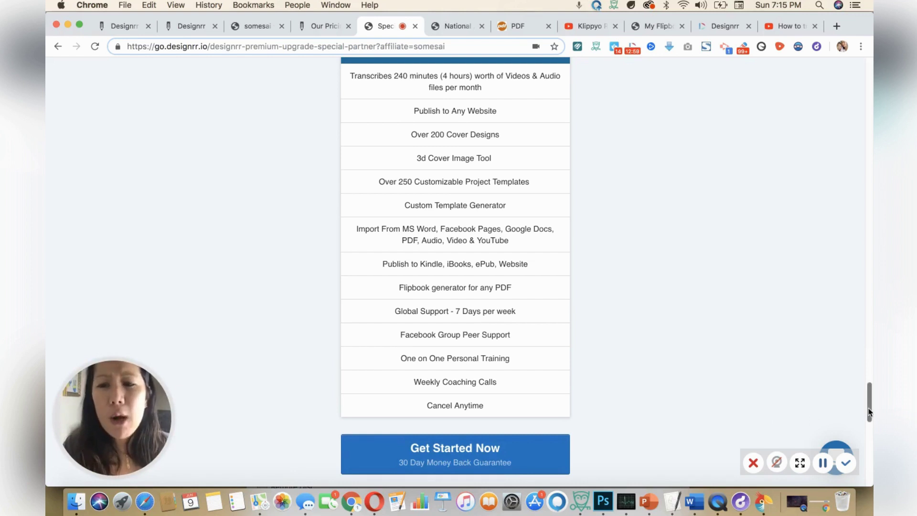
# Scroll up to show the $297 Instant Access offer above its feature list, including 200+ cover designs.
pyautogui.moveTo(869, 411); pyautogui.dragTo(869, 396)
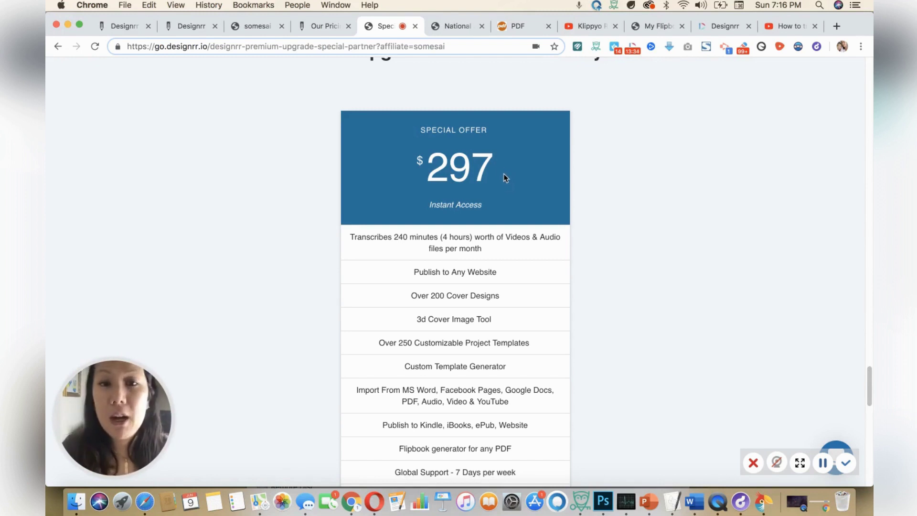
# Return to the Our Pricing tab and select the pricing page's web address.
pyautogui.click(333, 28)
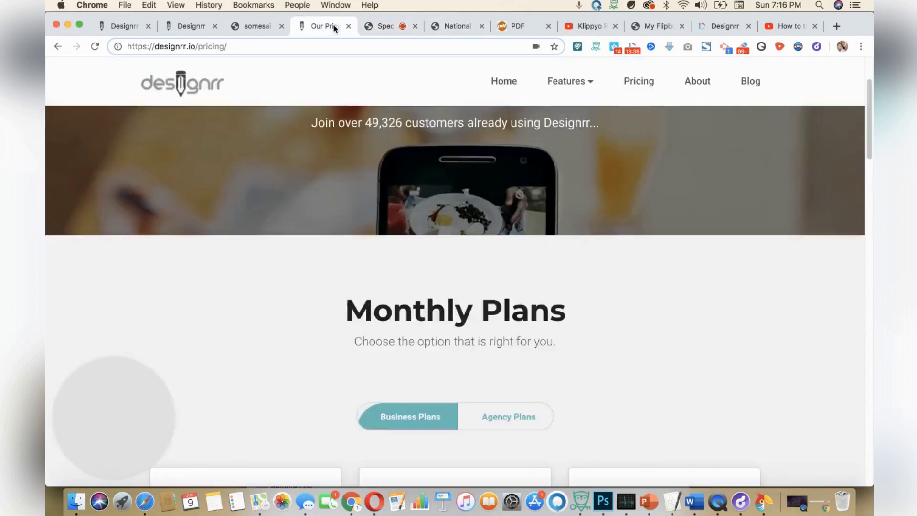
pyautogui.click(262, 48)
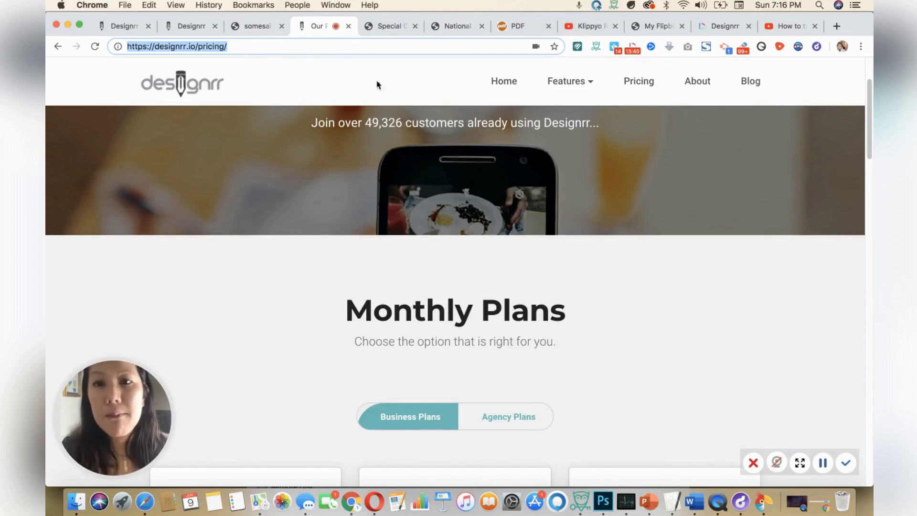
pyautogui.click(868, 101)
pyautogui.moveTo(869, 140); pyautogui.dragTo(845, 79)
# Go to the Create Ebooks feature page via the Features menu and select its web address.
pyautogui.click(554, 98)
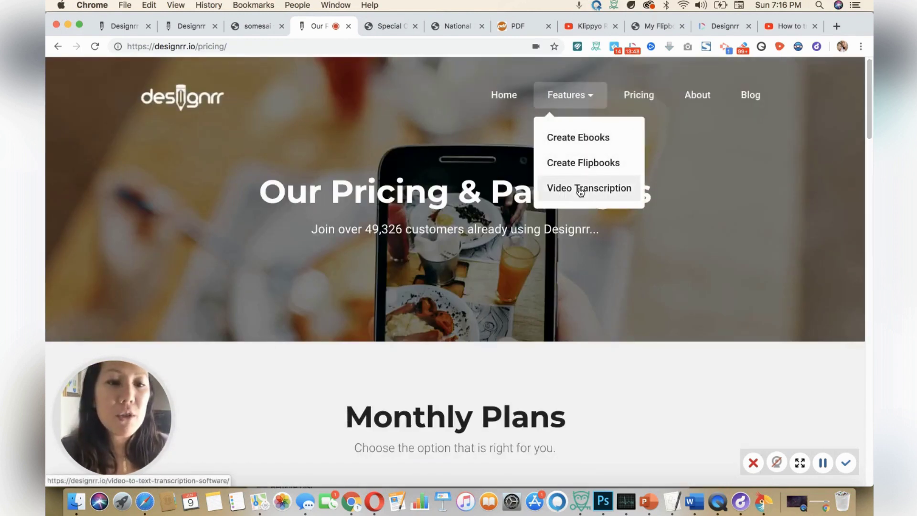
pyautogui.click(585, 137)
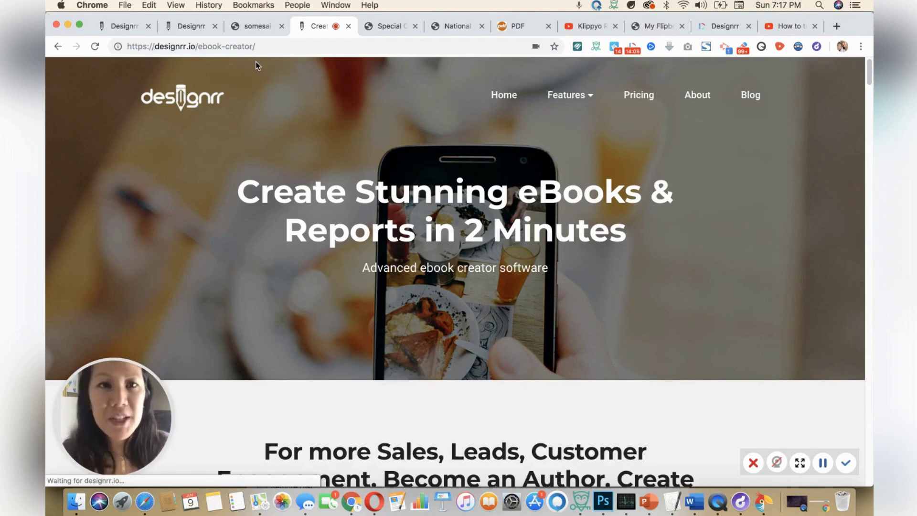
pyautogui.click(295, 46)
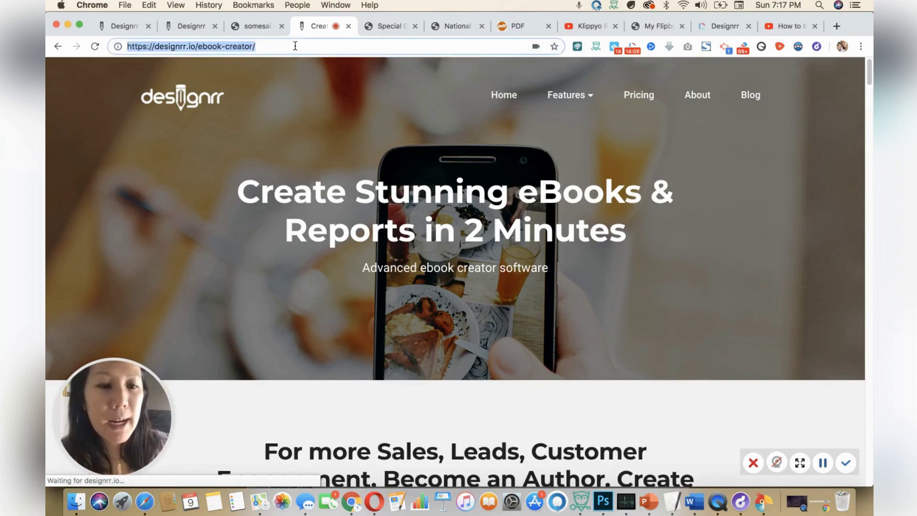